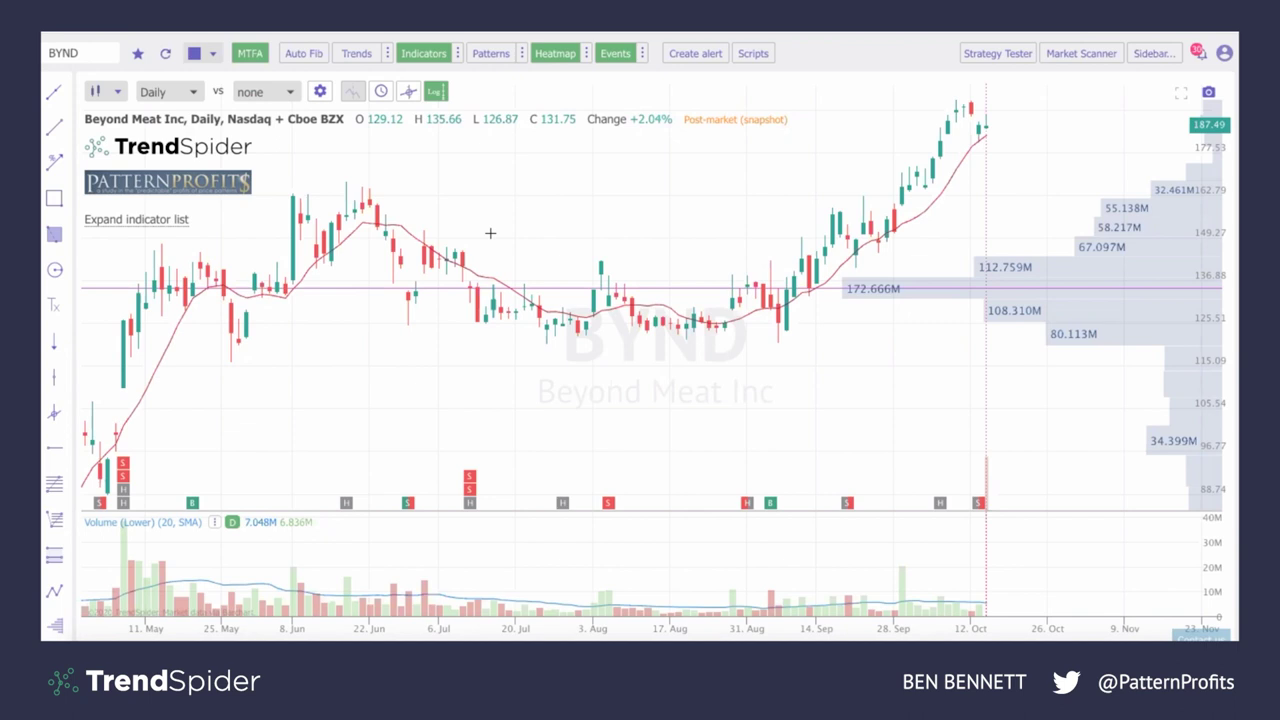
Open the Market Scanner, load the PatternProfits SMA 10 Pullback scanner and run it
left_click(1091, 52)
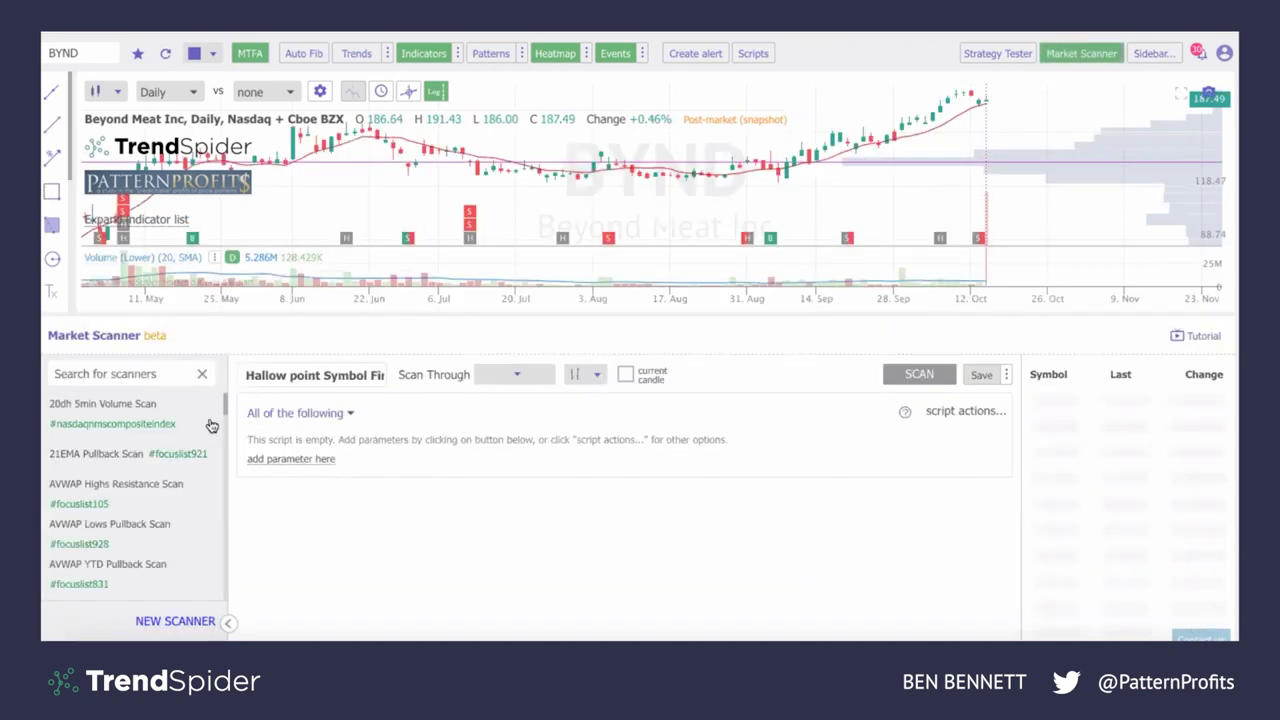
left_click(156, 447)
scroll(156, 447, "down", 5)
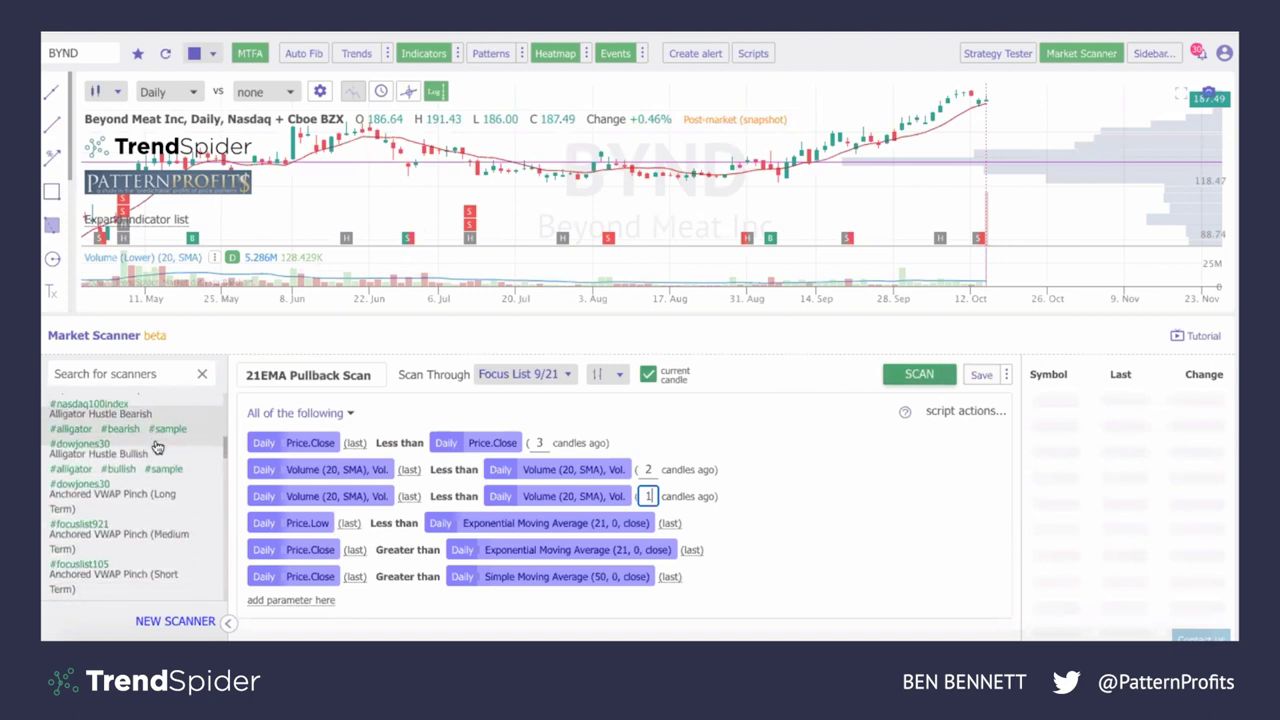
scroll(156, 447, "down", 8)
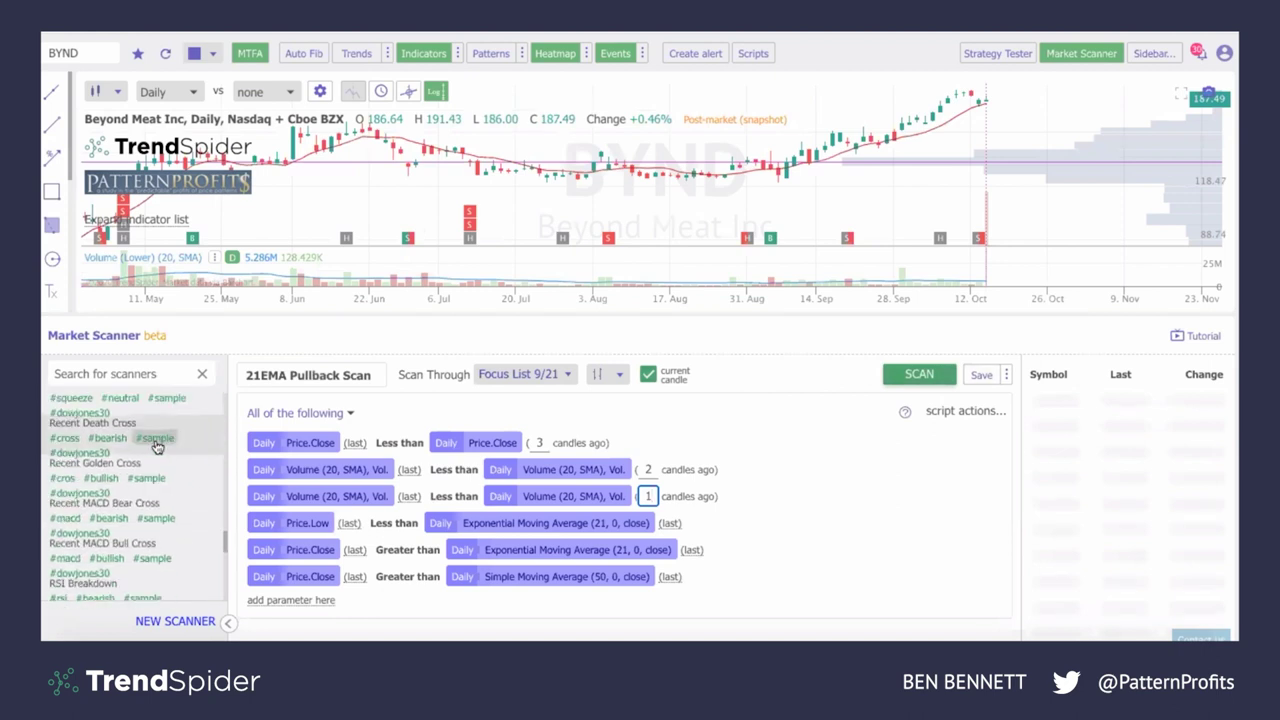
scroll(156, 447, "up", 10)
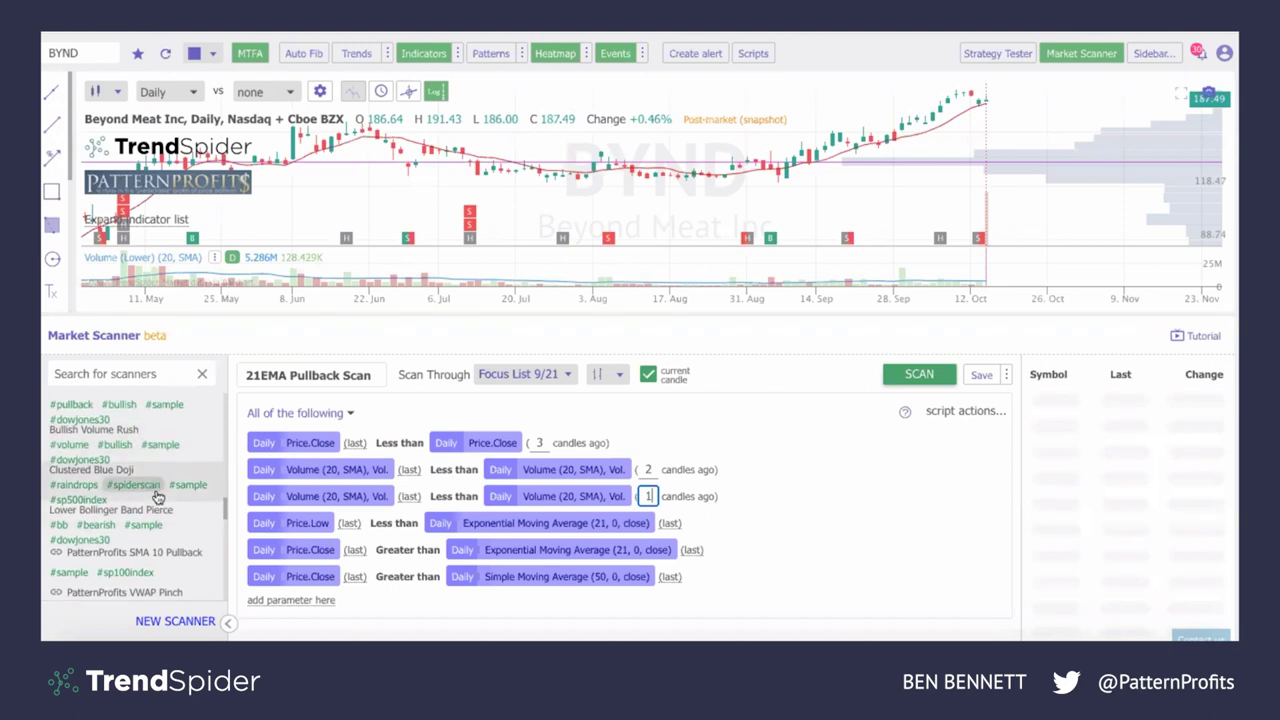
left_click(157, 553)
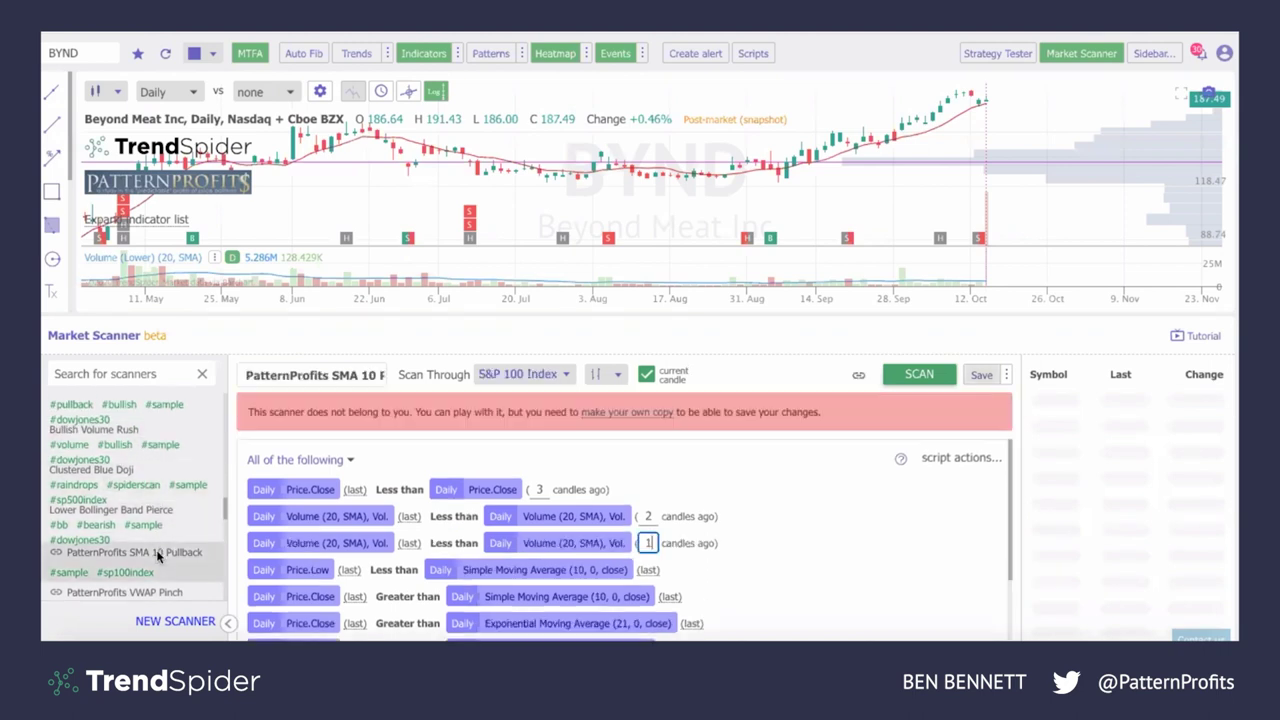
left_click(919, 374)
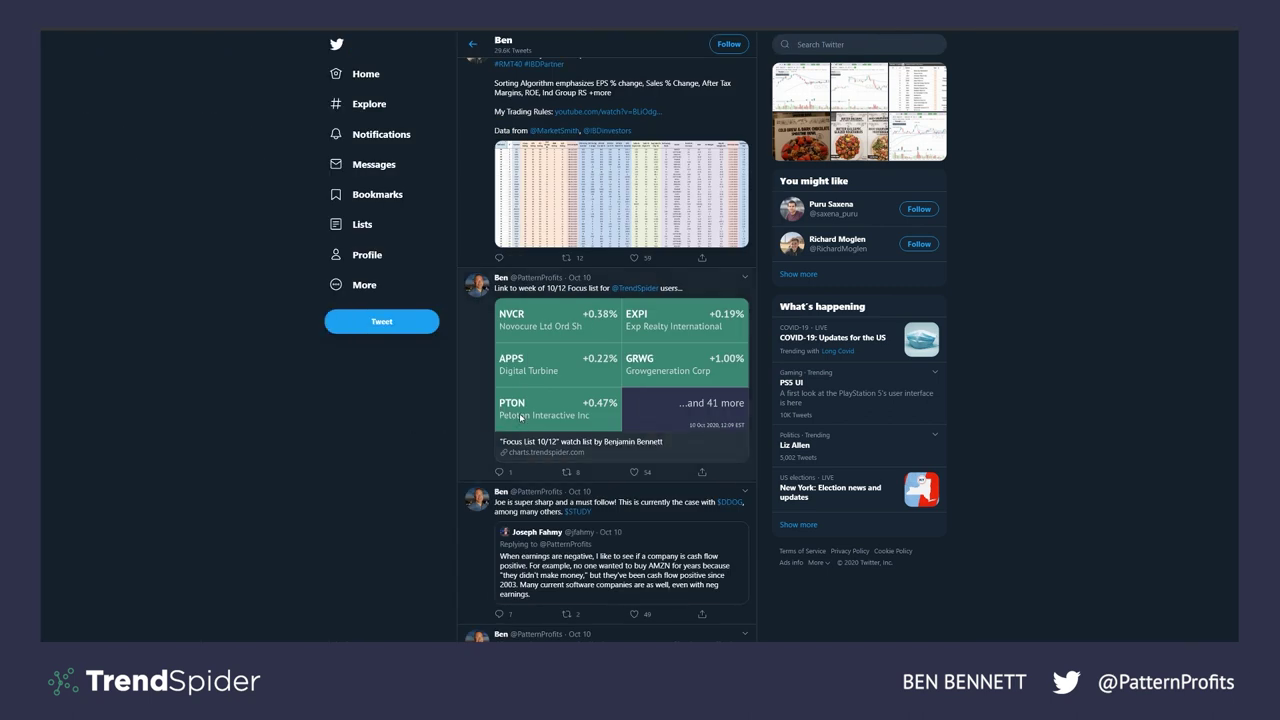
Open the shared "Focus List 10/12" watch list from the Twitter post, log in to import it and subscribe to it
left_click(154, 418)
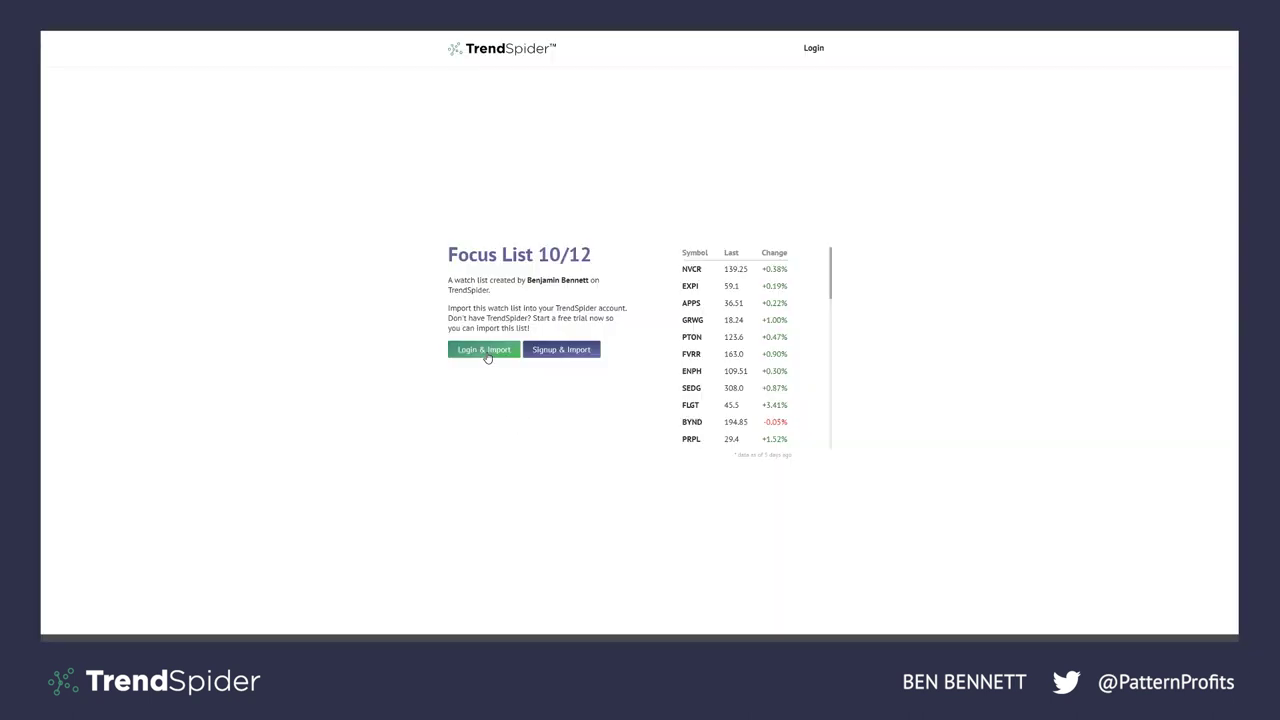
left_click(485, 350)
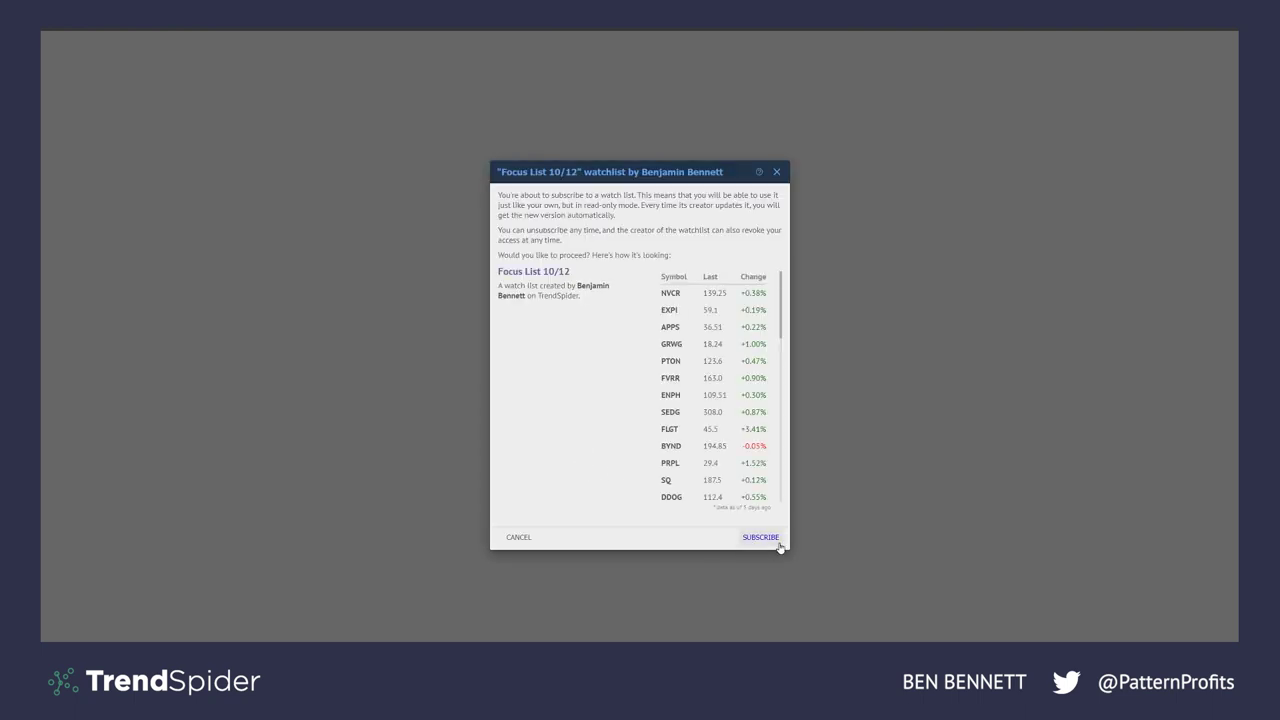
left_click(778, 544)
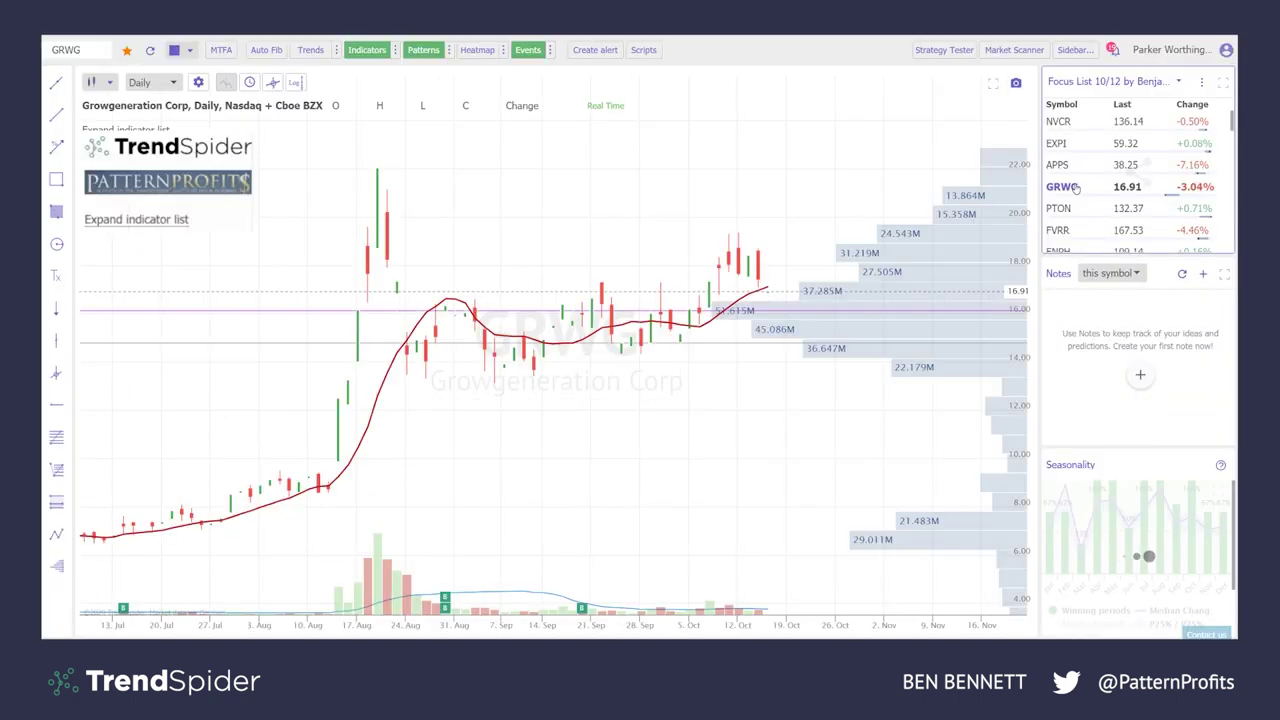
Display the ENPH and PRPL charts from the subscribed Focus List 10/12 watch list
scroll(1073, 186, "down", 1)
scroll(1073, 186, "down", 1)
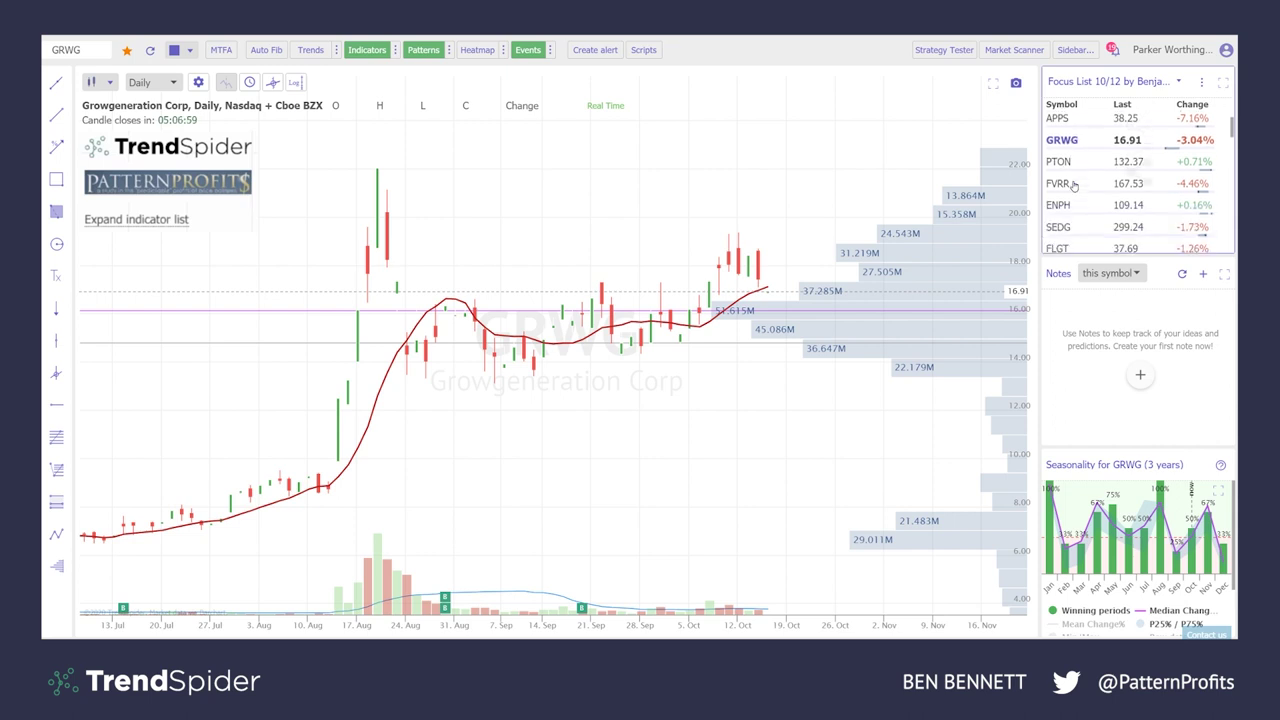
scroll(1073, 186, "down", 1)
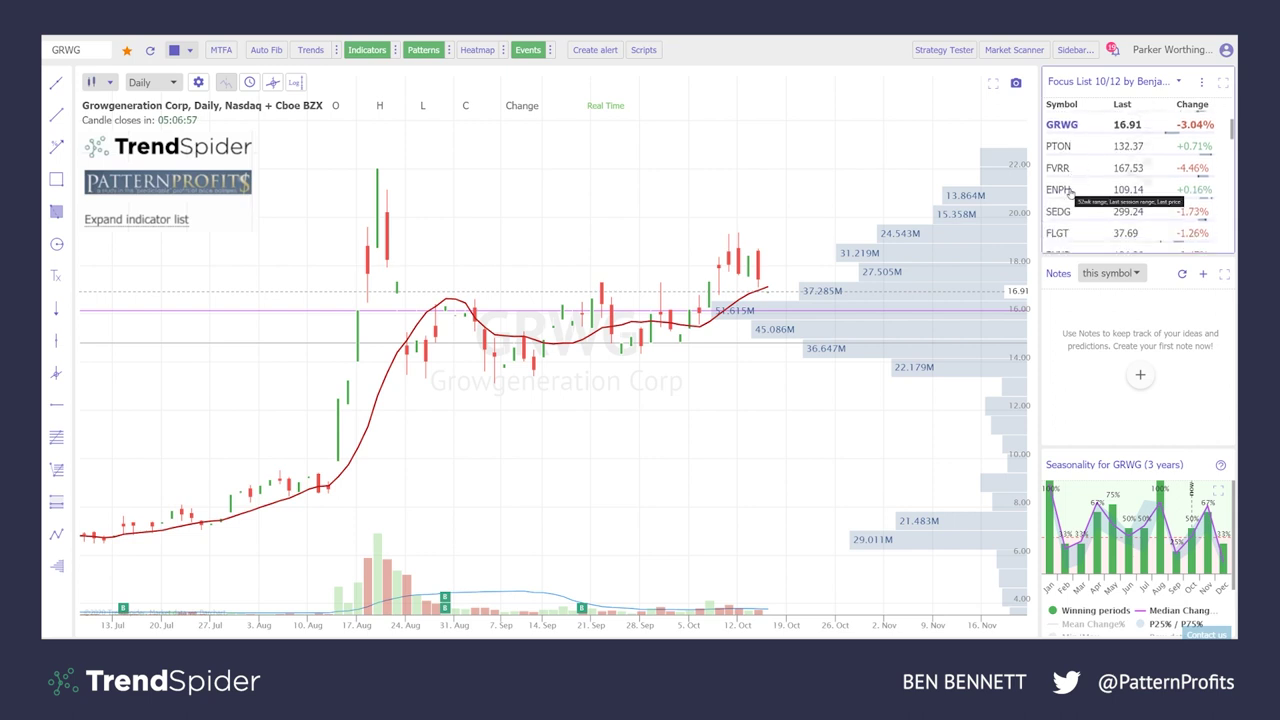
left_click(1070, 191)
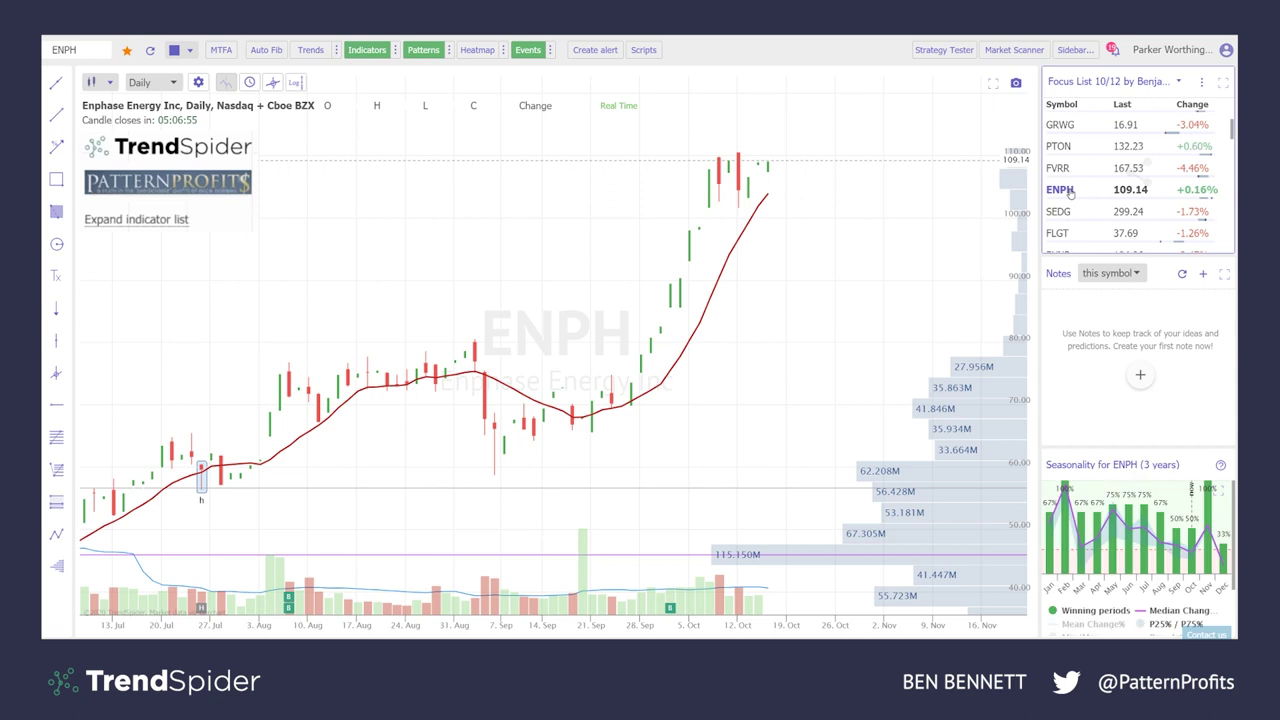
scroll(1070, 193, "down", 2)
scroll(1070, 193, "down", 1)
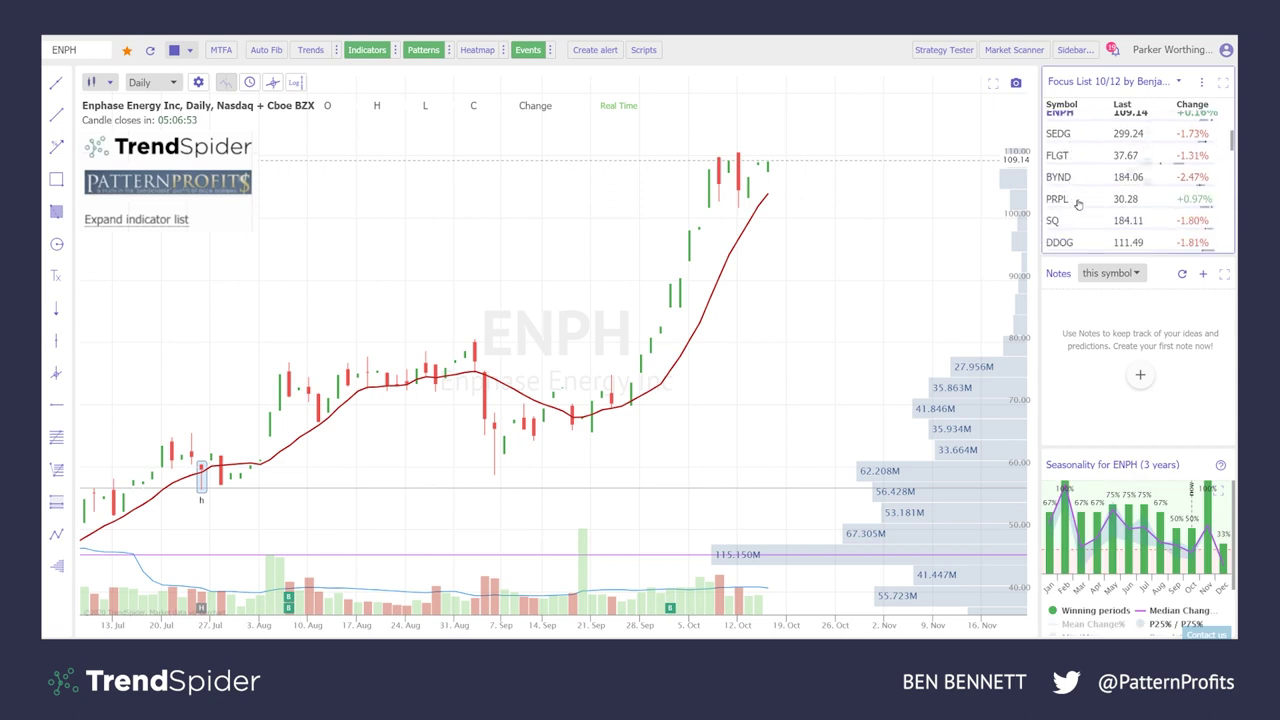
left_click(1076, 202)
Display the TWLO and SQ charts from the Focus List 10/12 watch list
scroll(1084, 204, "down", 3)
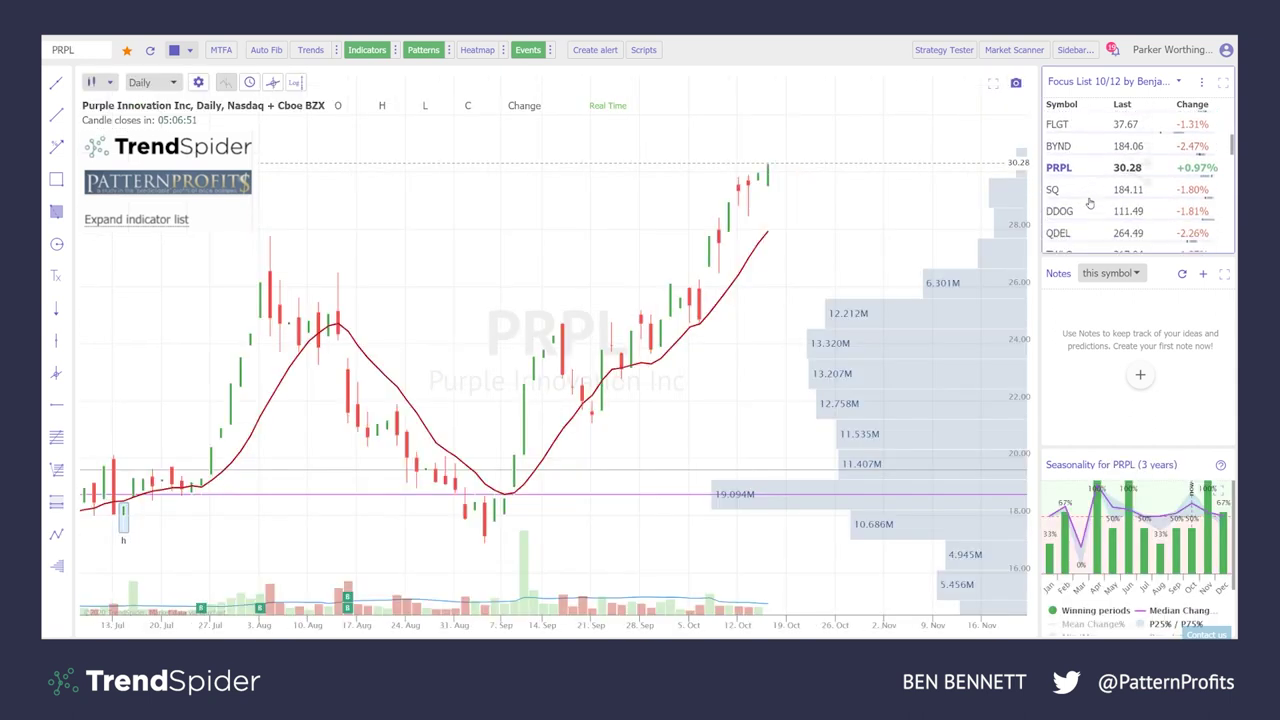
scroll(1089, 203, "down", 1)
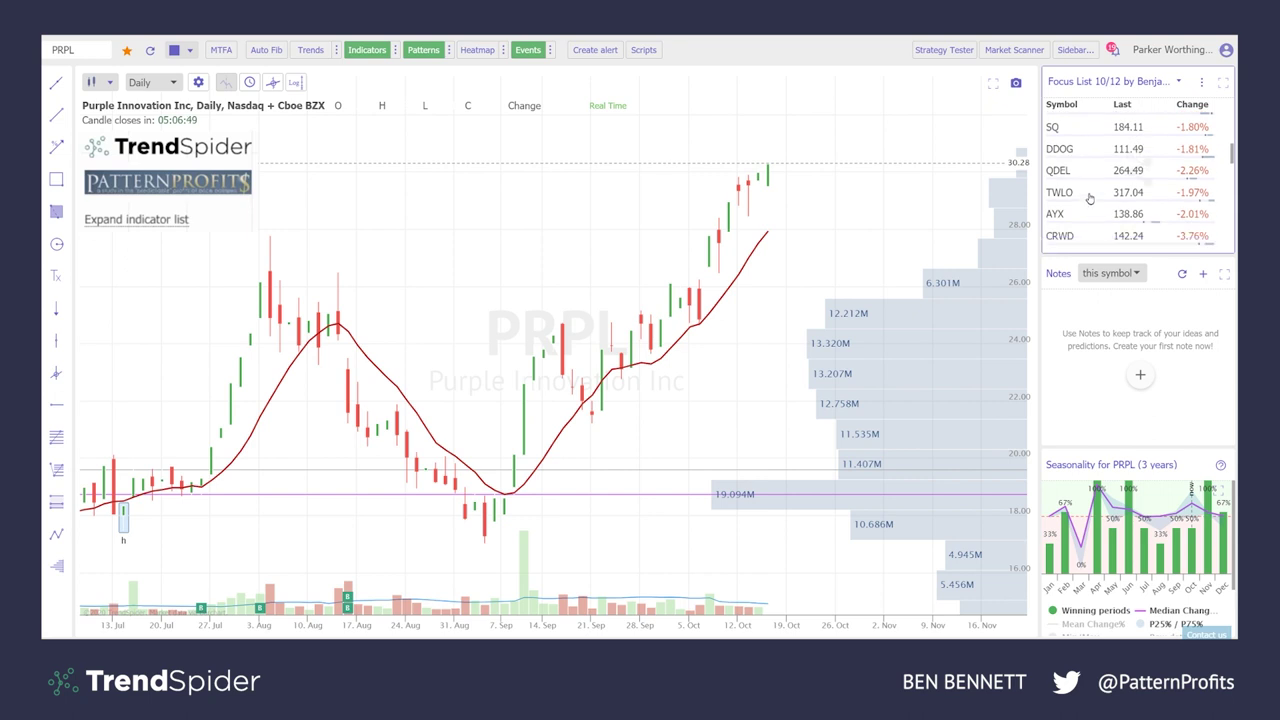
left_click(1089, 195)
scroll(1117, 210, "up", 3)
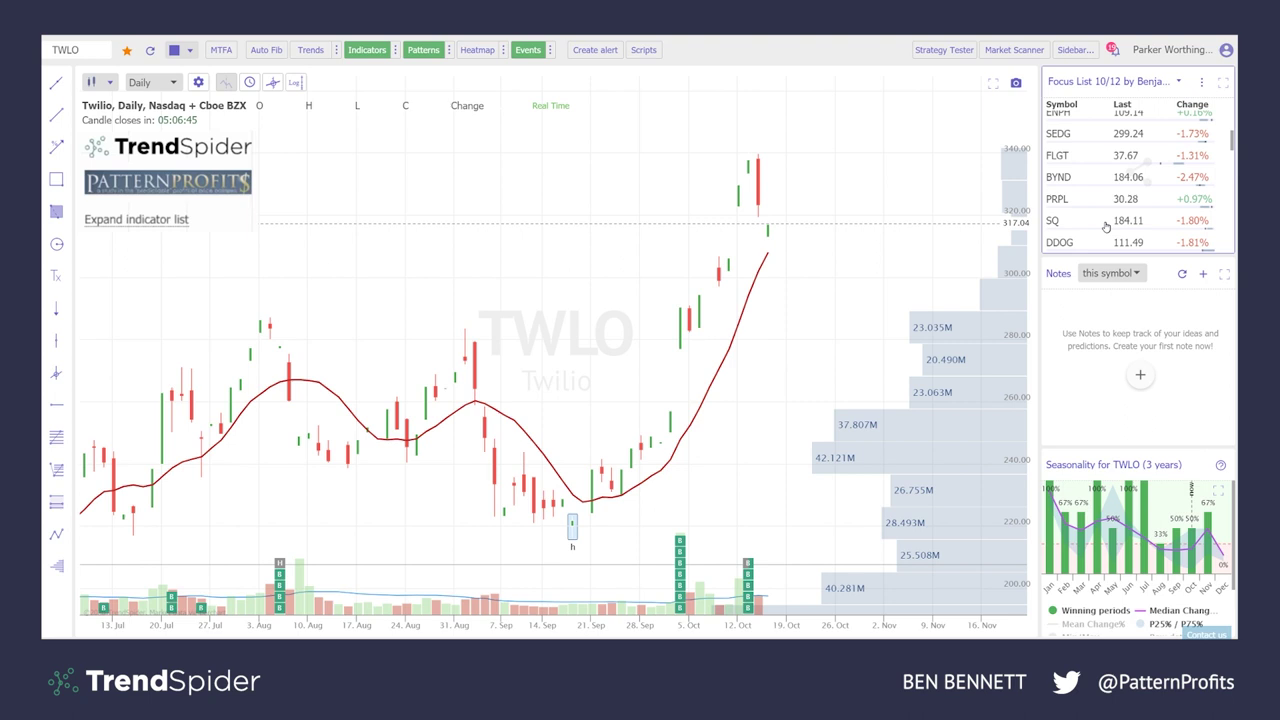
left_click(1074, 214)
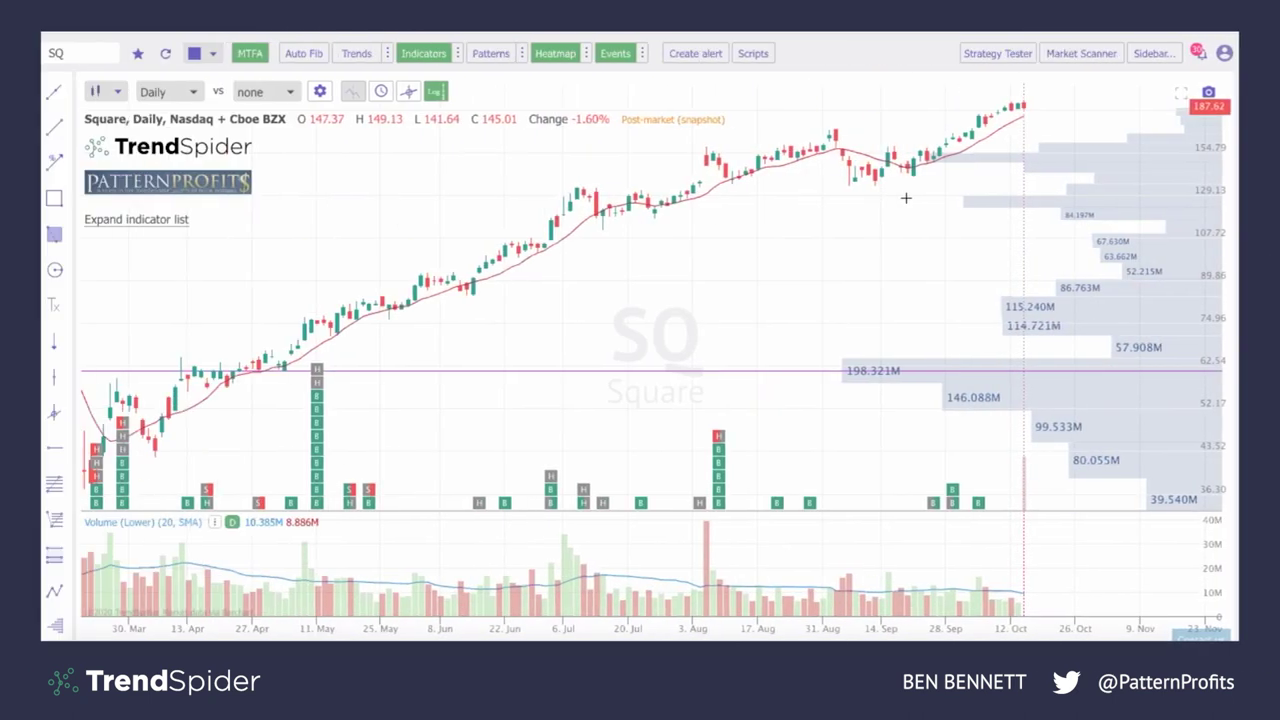
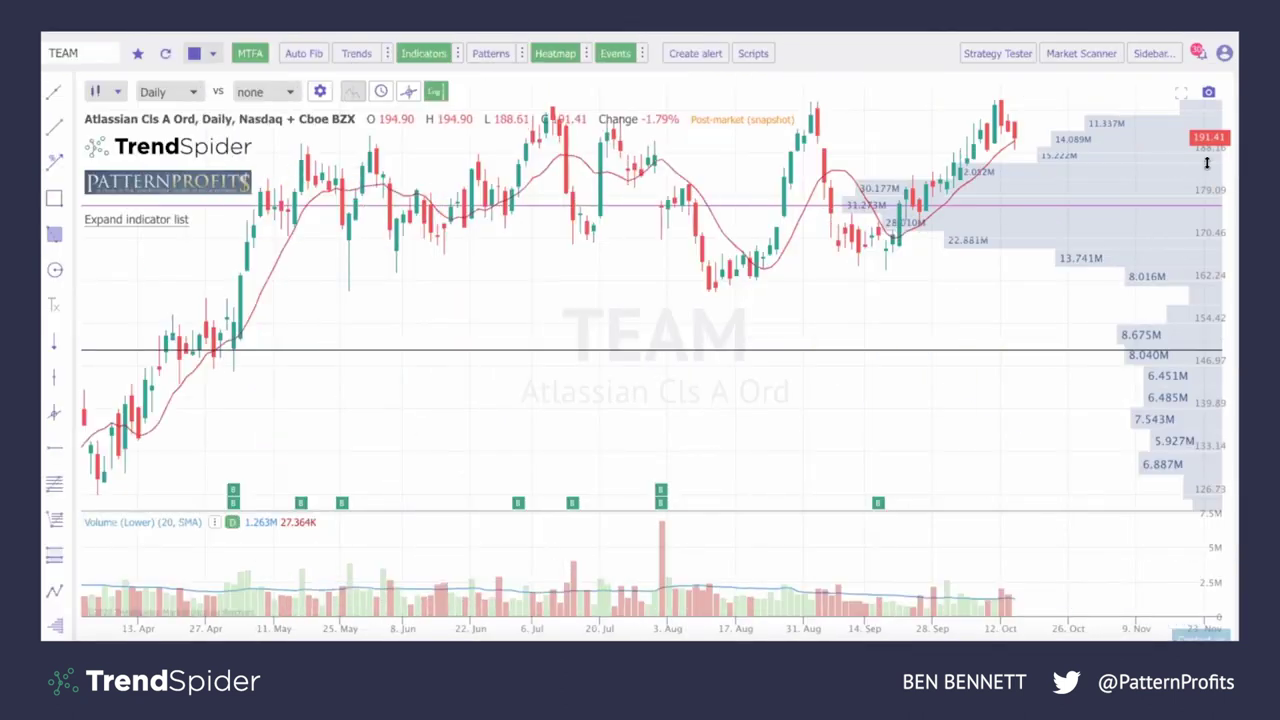
Compress the TEAM chart's price scale and draw a horizontal ray at about 198.75 along the July, August and October highs
left_click_drag(1207, 162, 1207, 171)
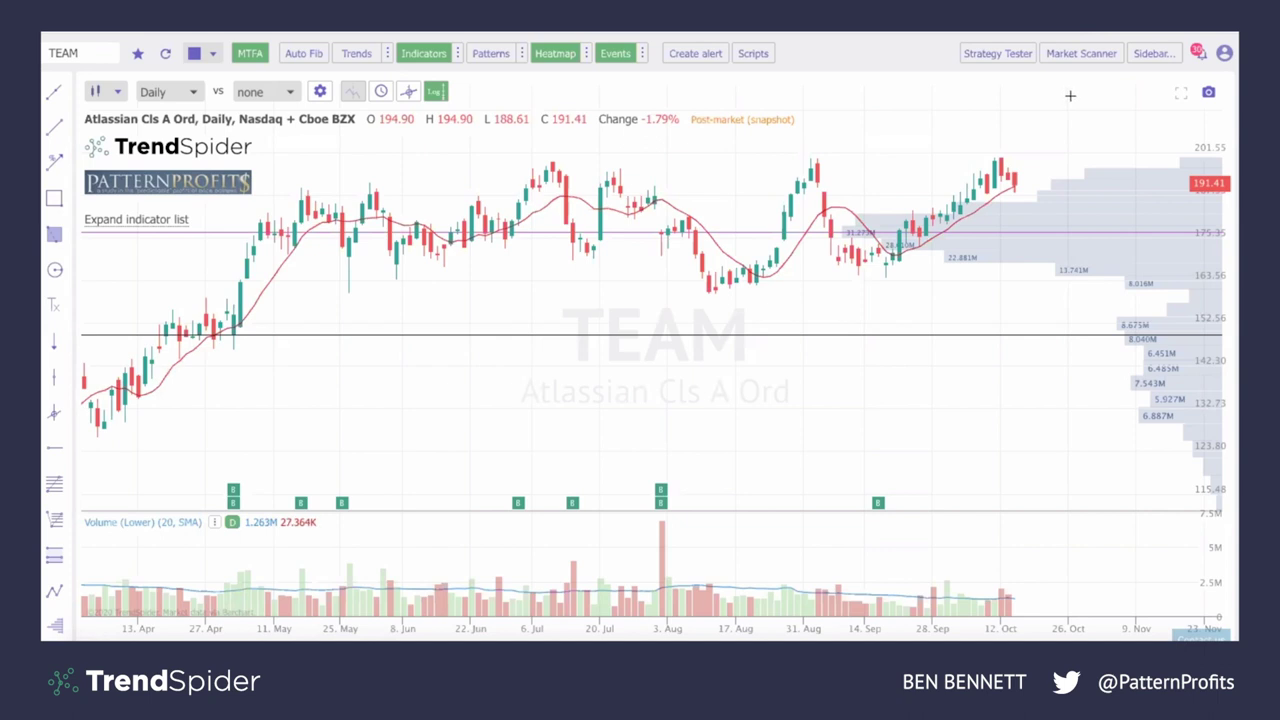
left_click(54, 447)
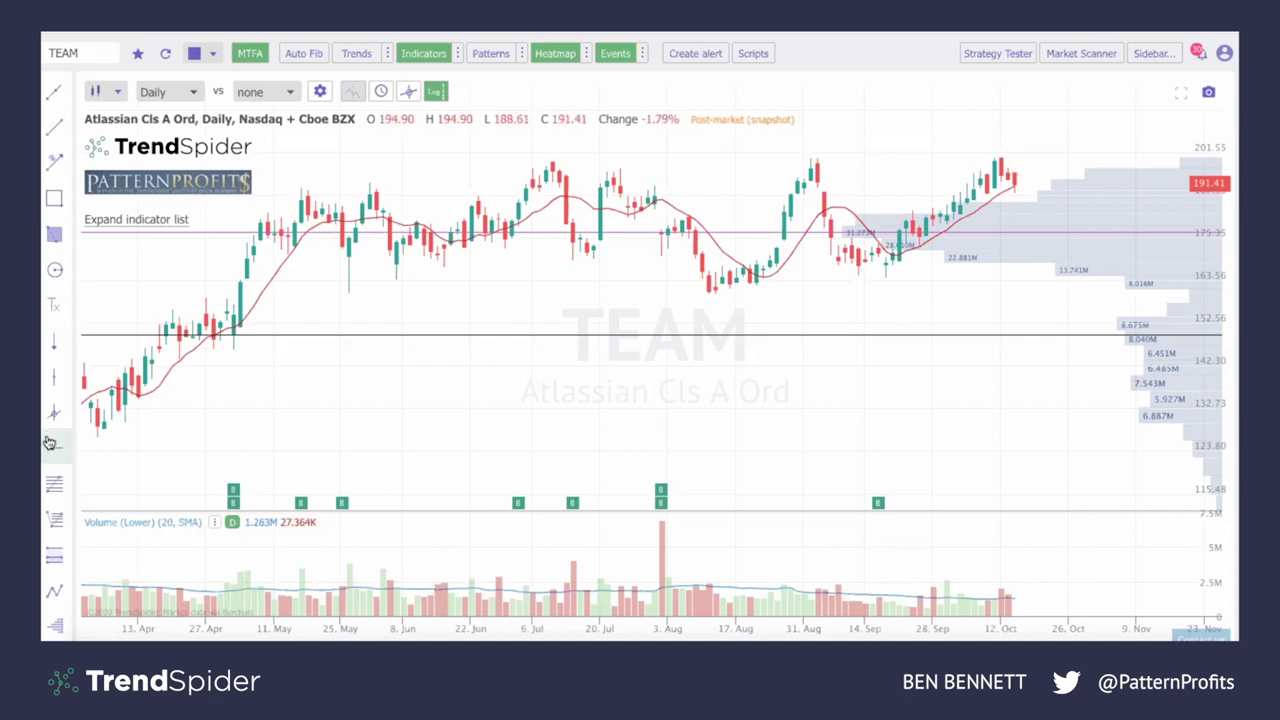
left_click(456, 156)
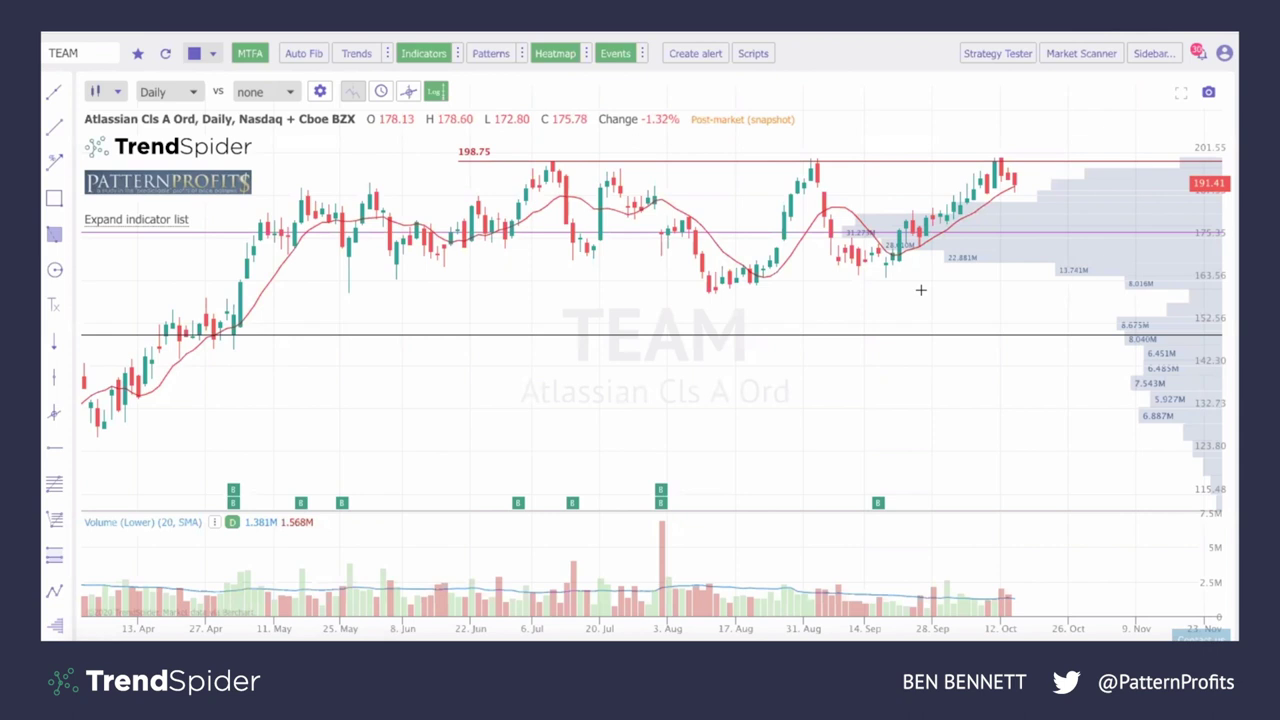
Load the SBUX chart and examine its daily candles against the moving average
left_click(91, 48)
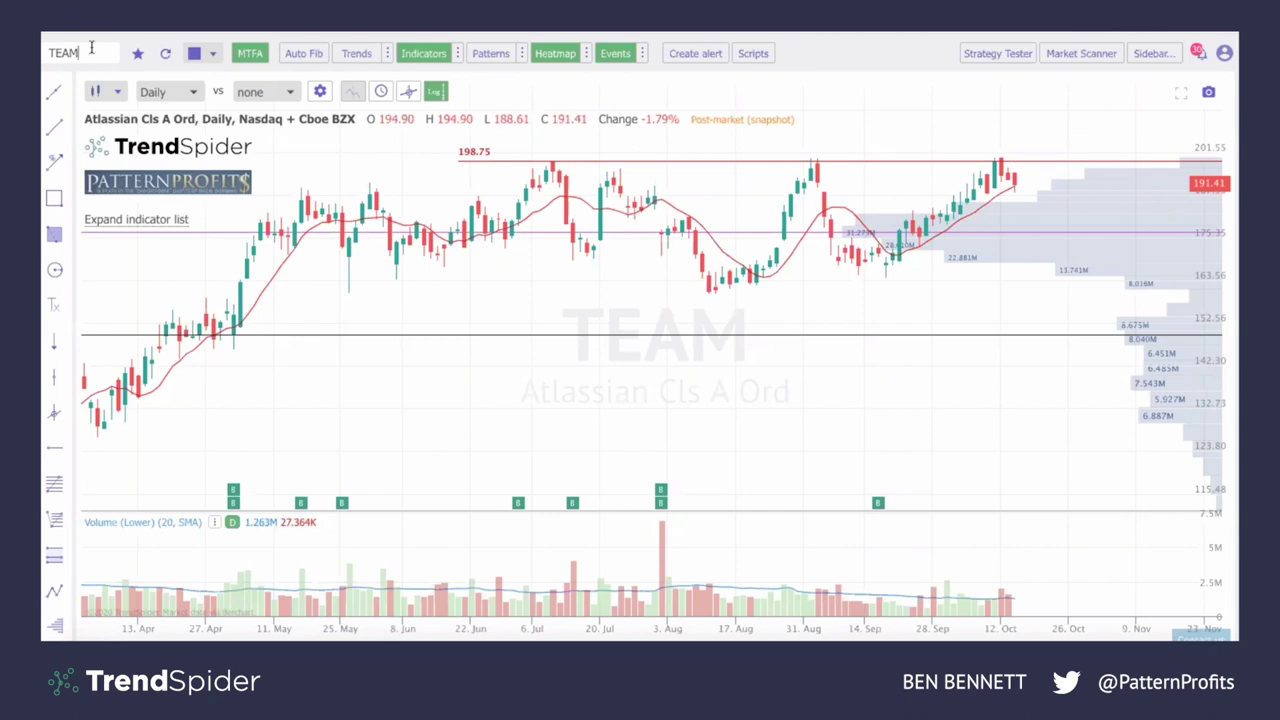
key("BackSpace")
key("BackSpace")
key("BackSpace")
key("BackSpace")
type("SBUX")
key("Return")
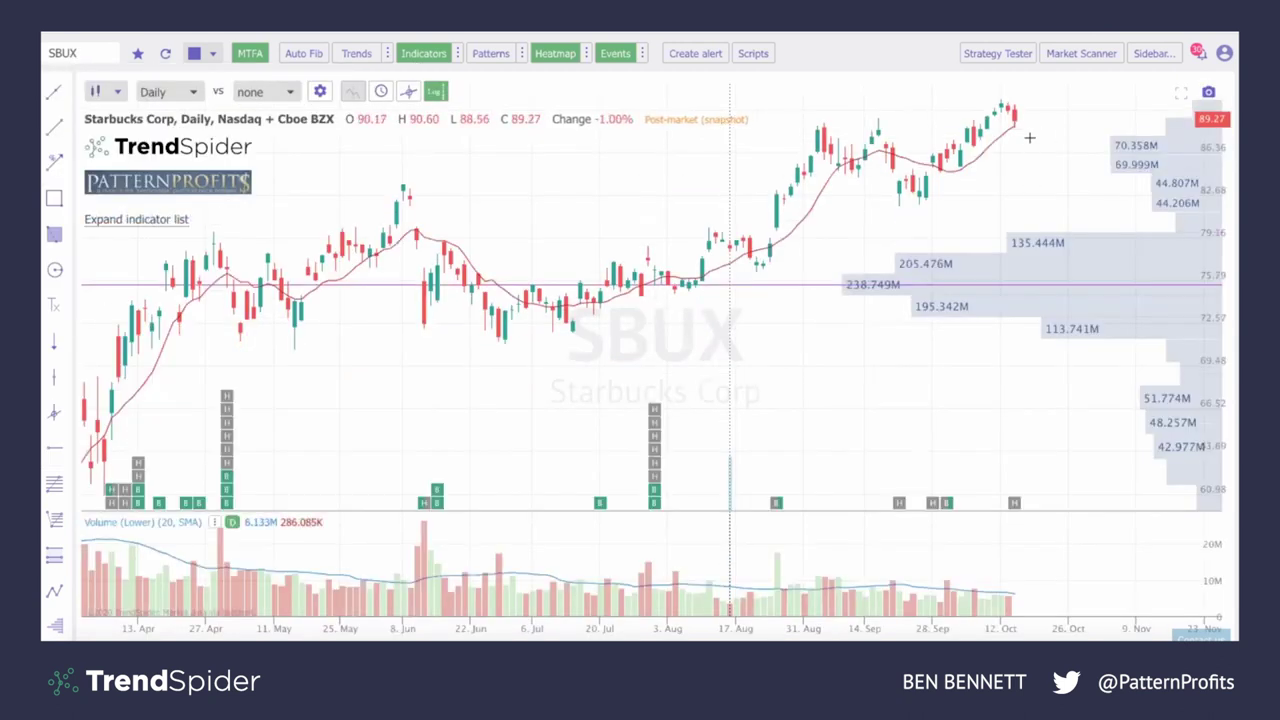
scroll(1032, 157, "up", 5)
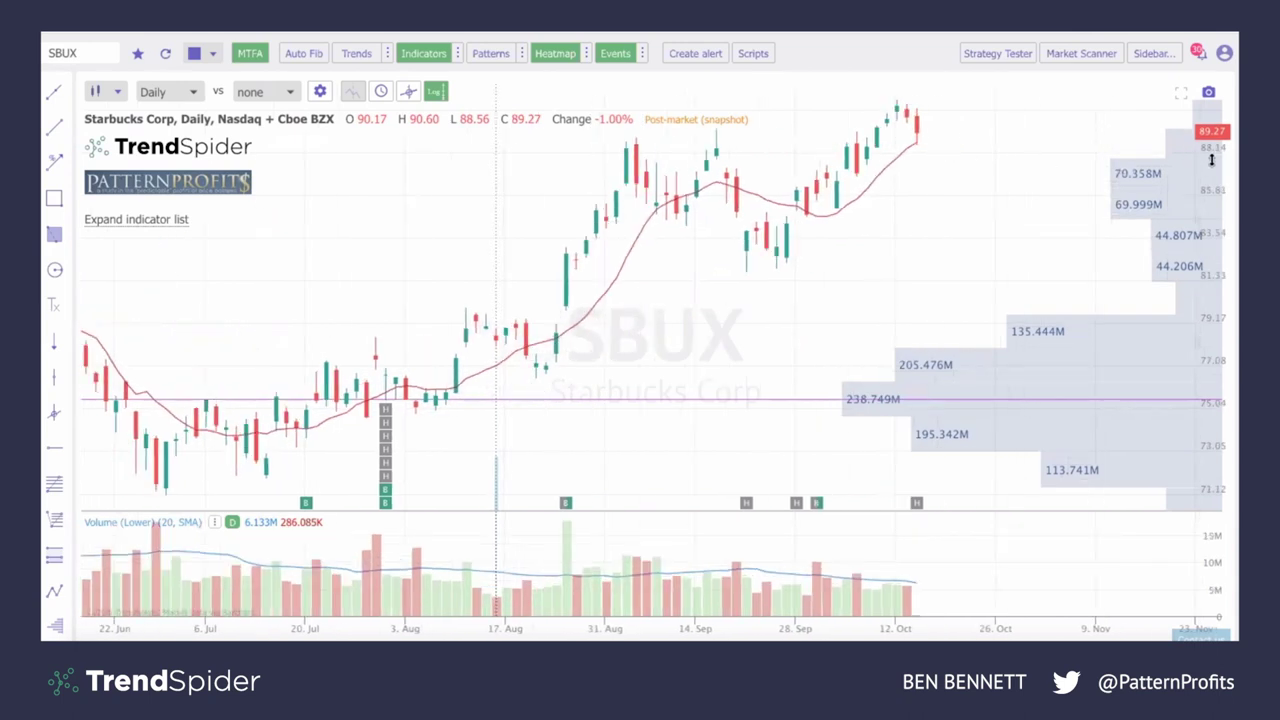
scroll(1211, 165, "down", 3)
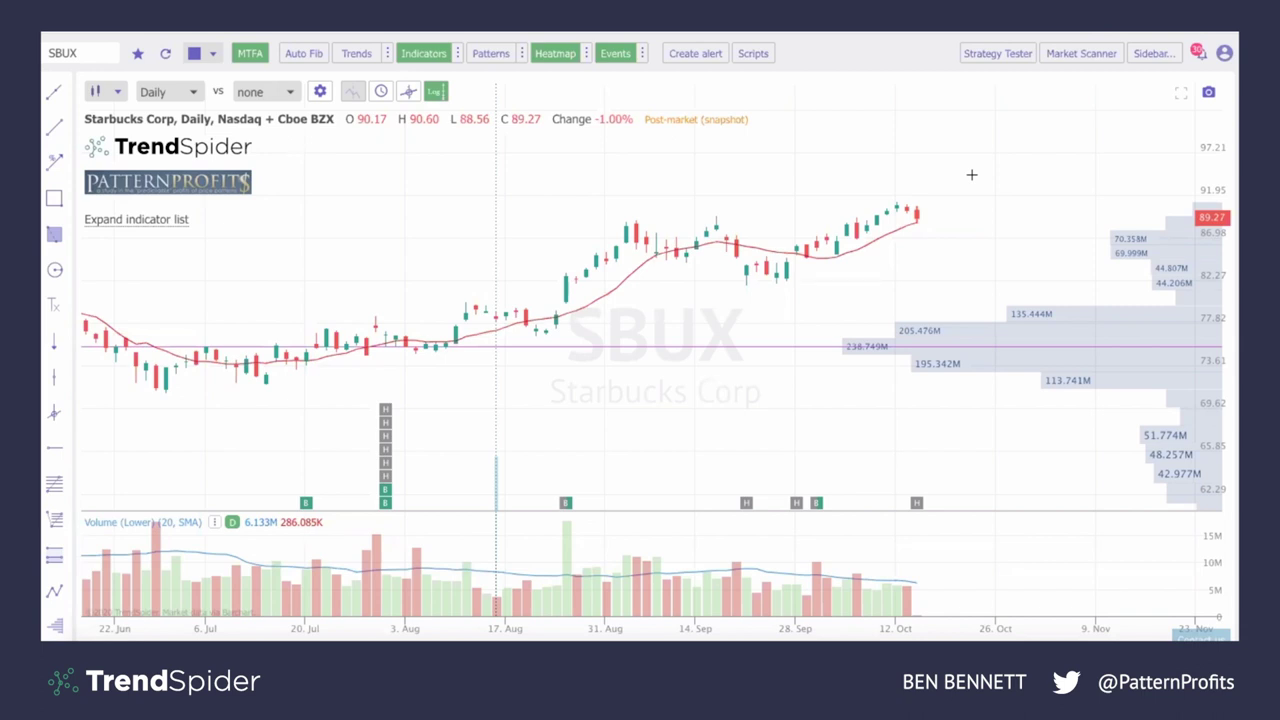
scroll(670, 334, "down", 3)
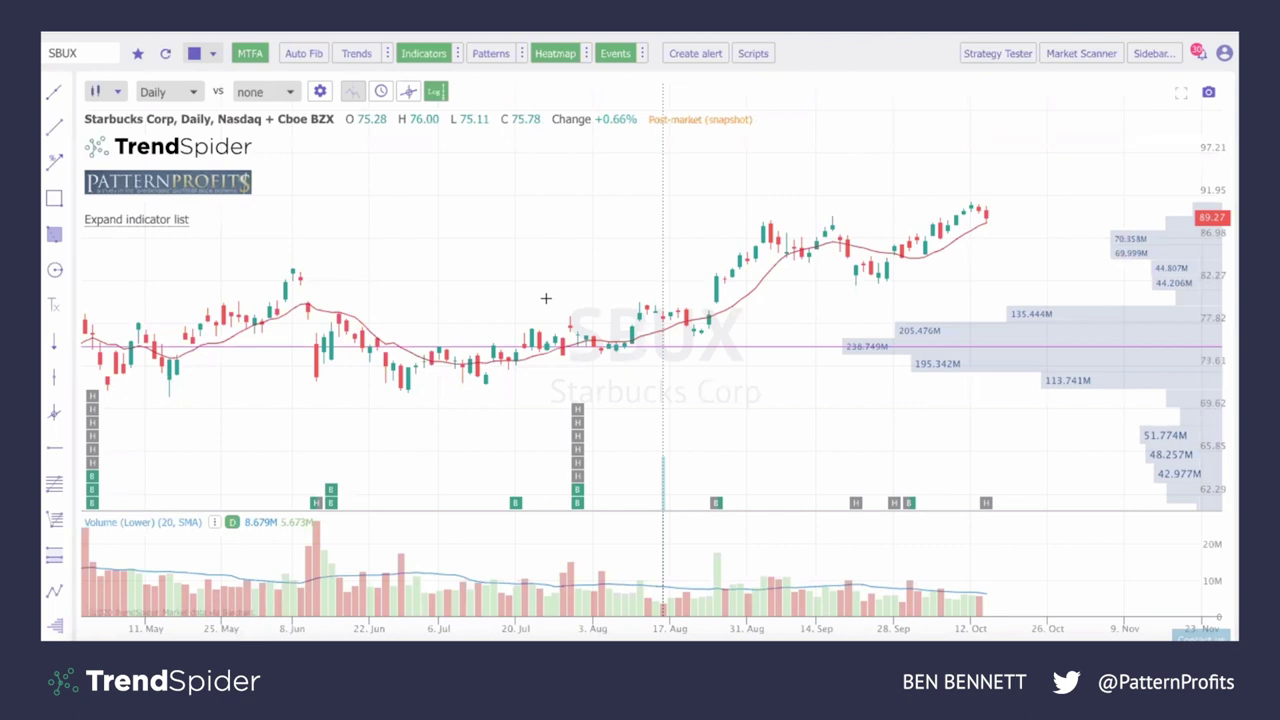
Switch the chart to the BYND symbol
left_click(94, 56)
key("BackSpace")
key("BackSpace")
key("BackSpace")
key("BackSpace")
type("NY")
key("Escape")
type("BYND")
key("Return")
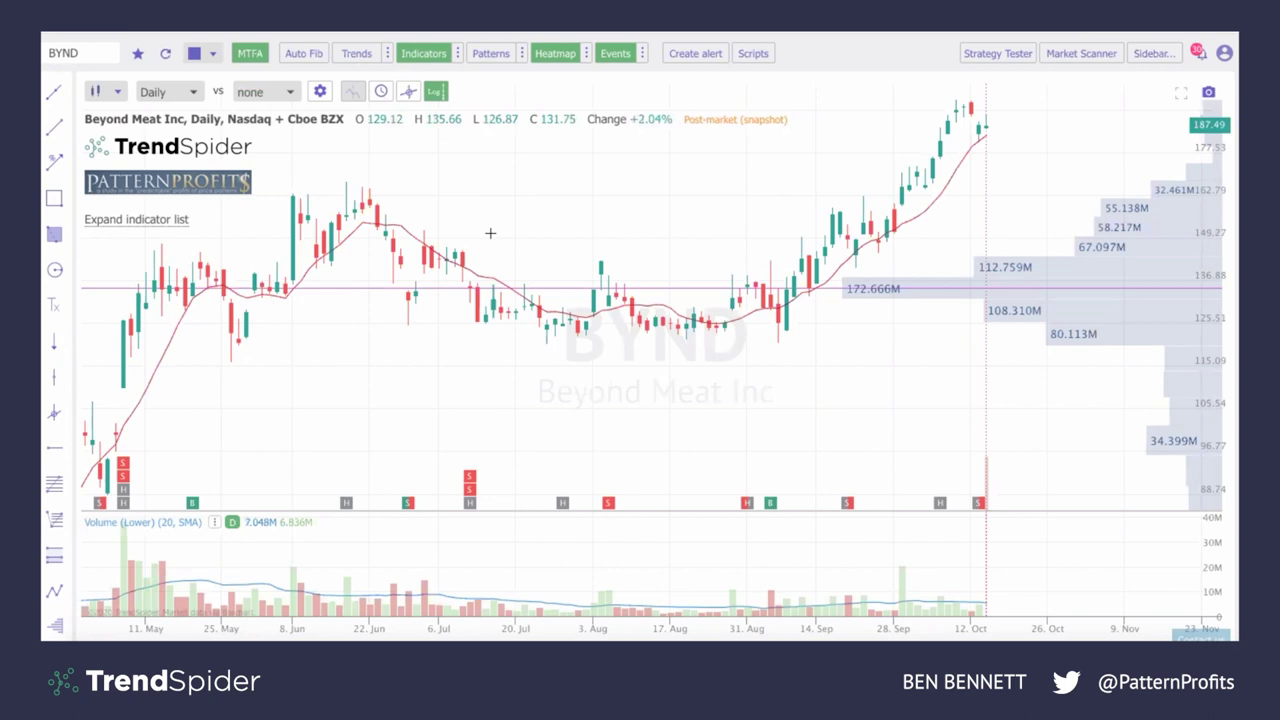
Bring up the Market Scanner, select the PatternProfits SMA 10 Pullback scanner and scan the S&P 100 Index with it
left_click(1092, 57)
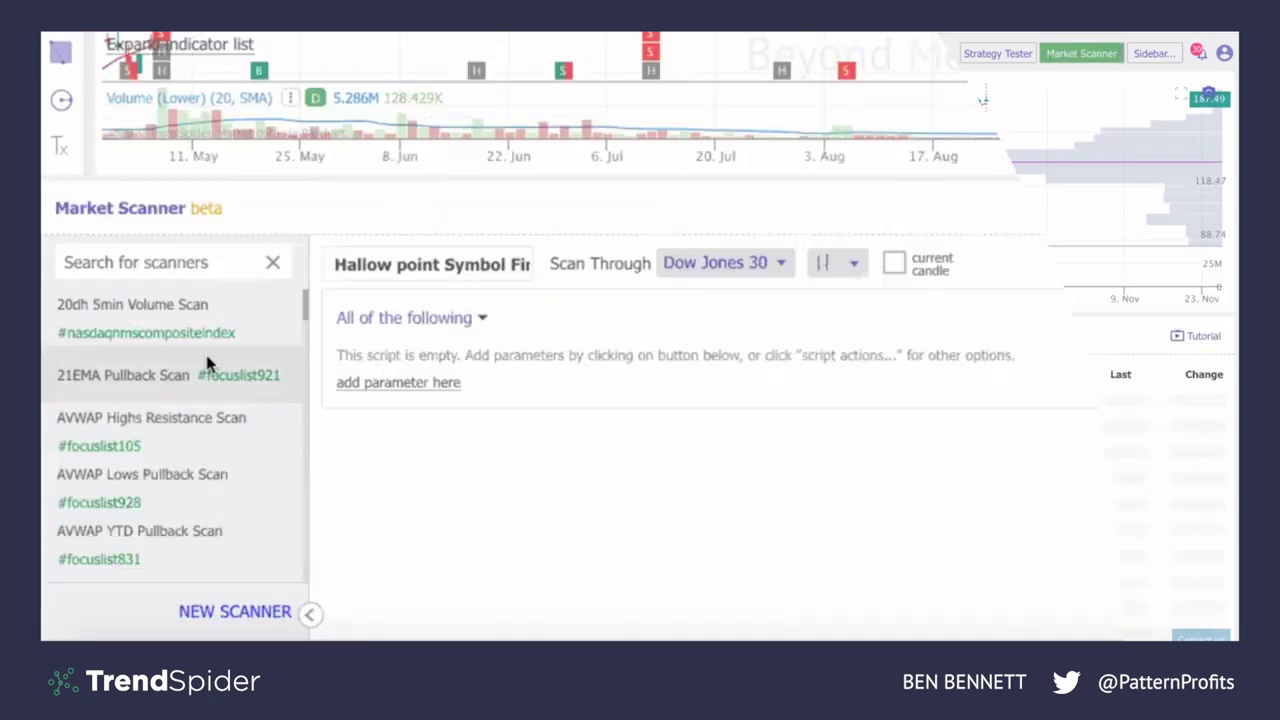
left_click(208, 364)
scroll(209, 366, "down", 10)
scroll(208, 365, "down", 15)
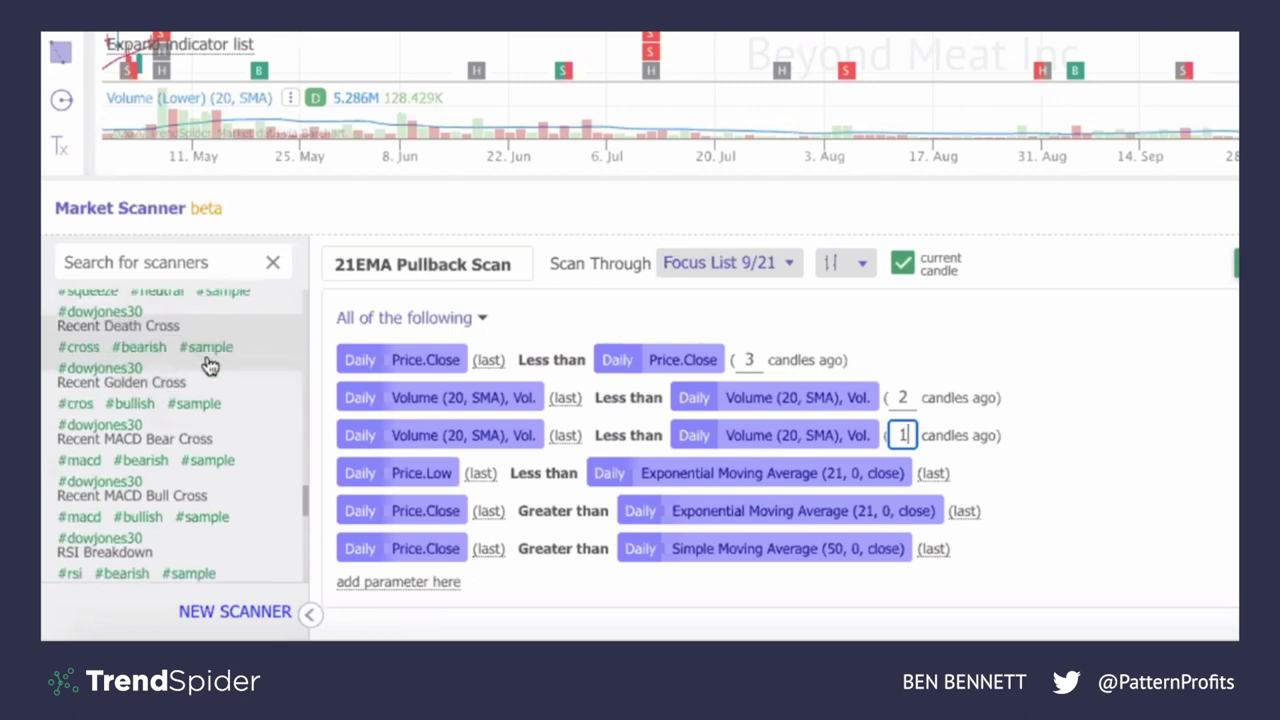
scroll(208, 365, "up", 8)
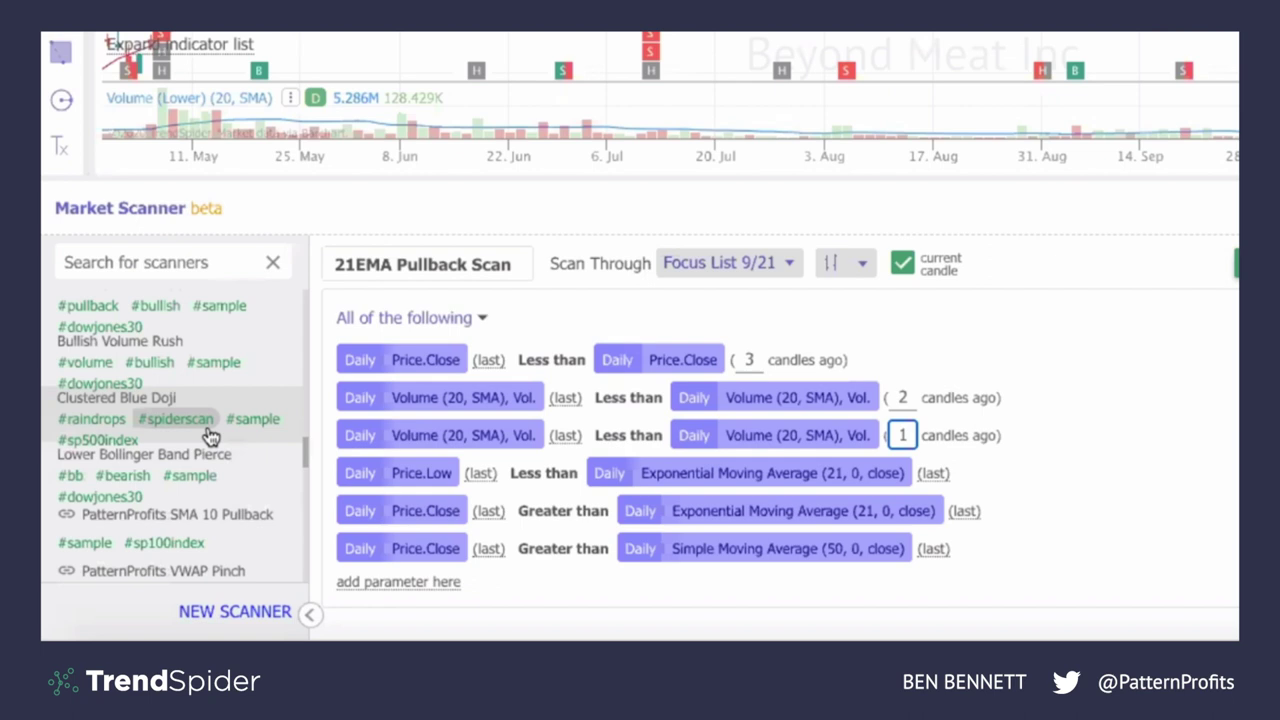
left_click(214, 516)
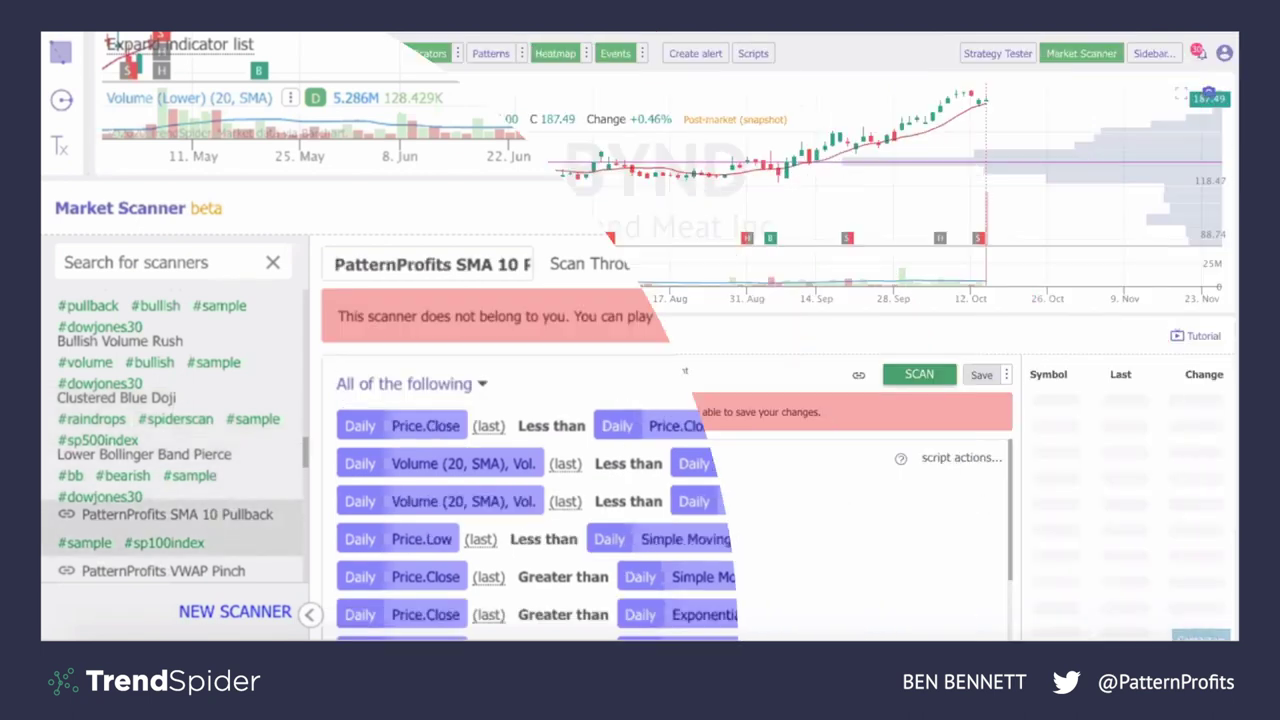
left_click(919, 374)
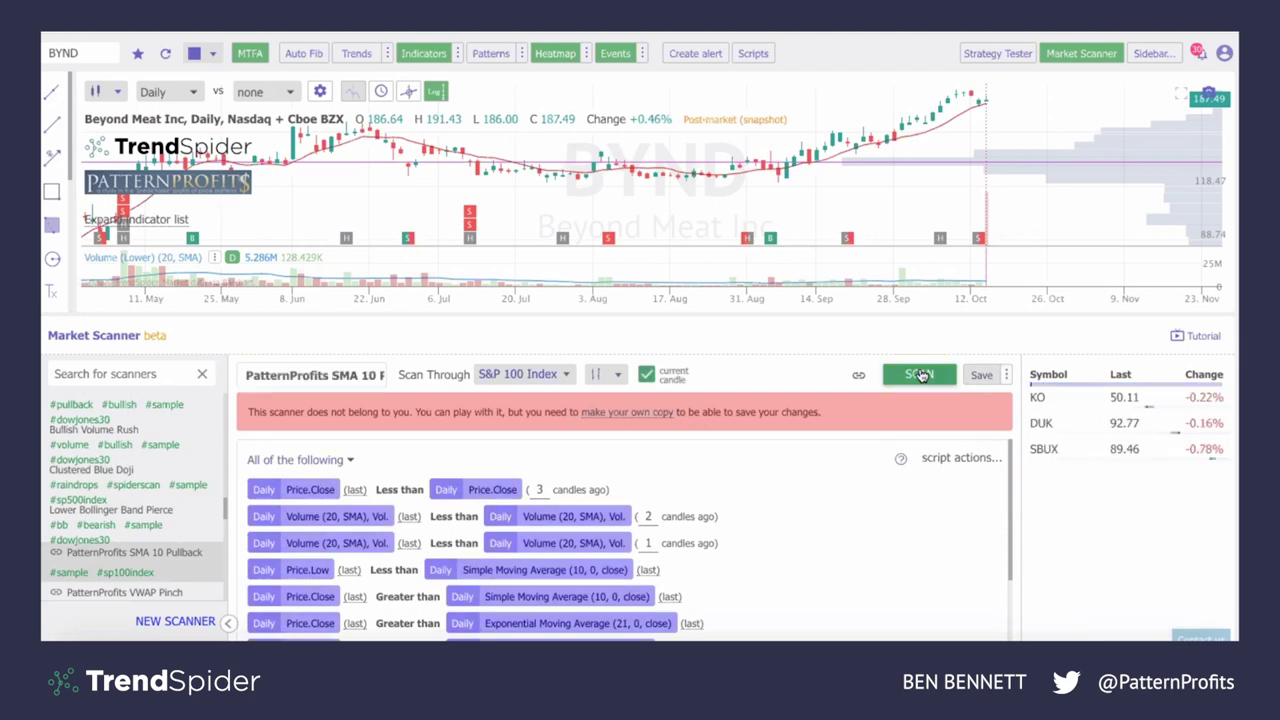
View the charts of the scan results SBUX, KO and DUK one after another
left_click(1084, 449)
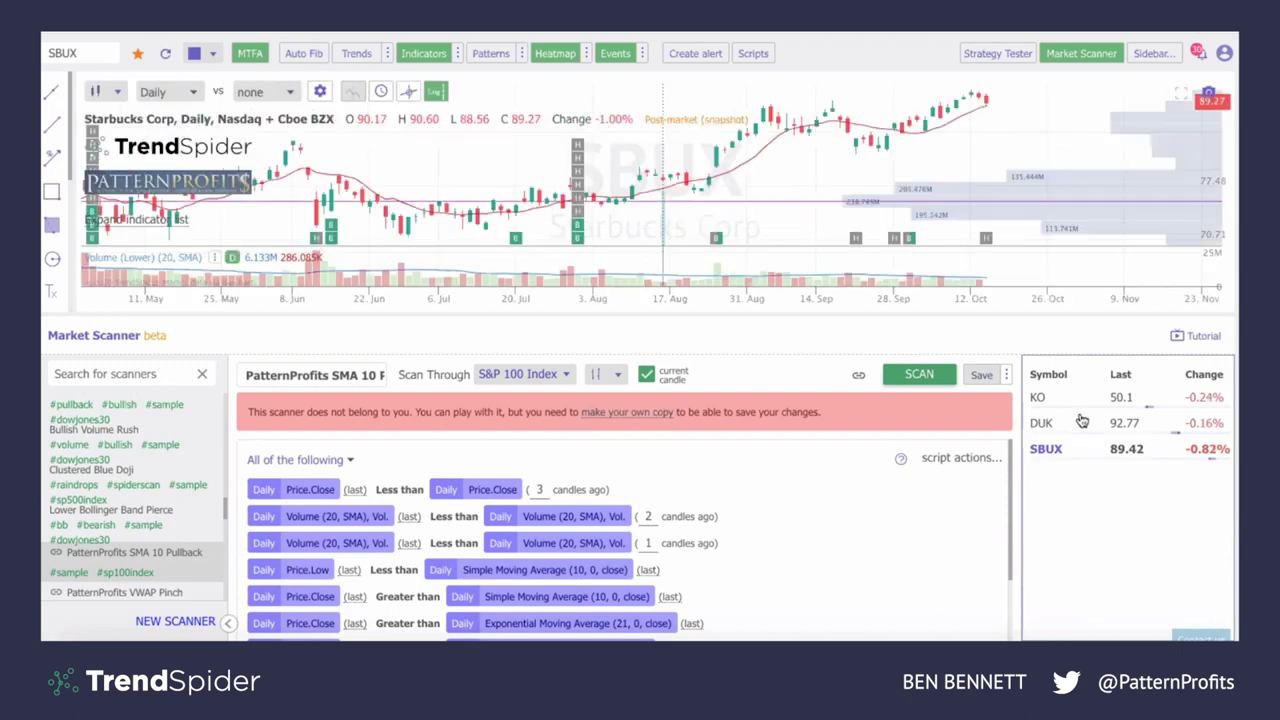
left_click(1081, 405)
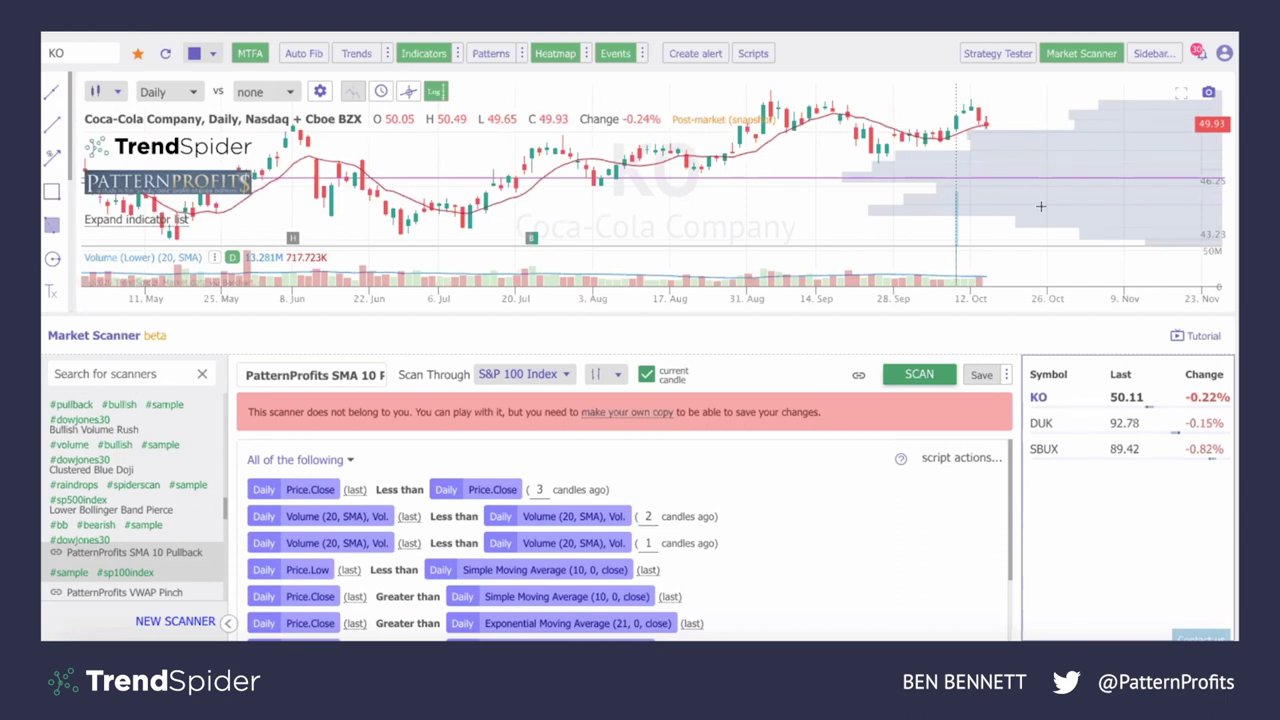
left_click(1066, 424)
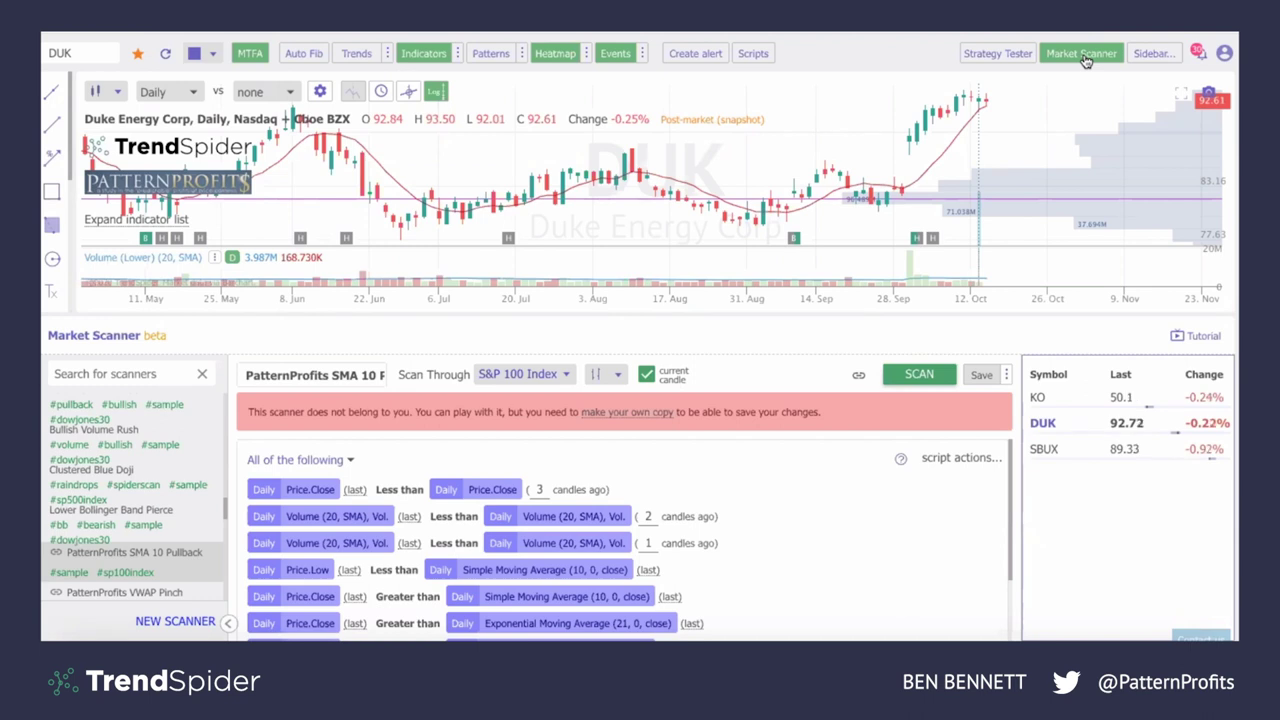
Hide the Market Scanner and set the DUK chart's timeframe to Weekly
left_click(1083, 55)
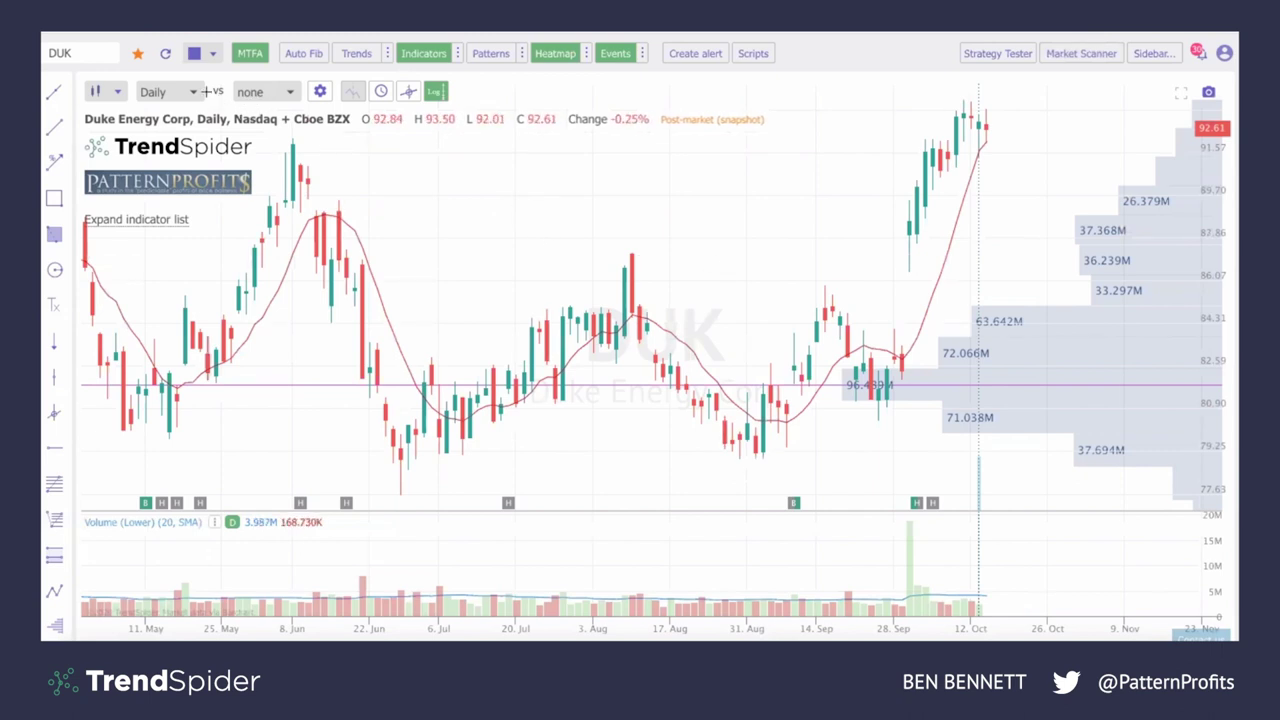
left_click(194, 92)
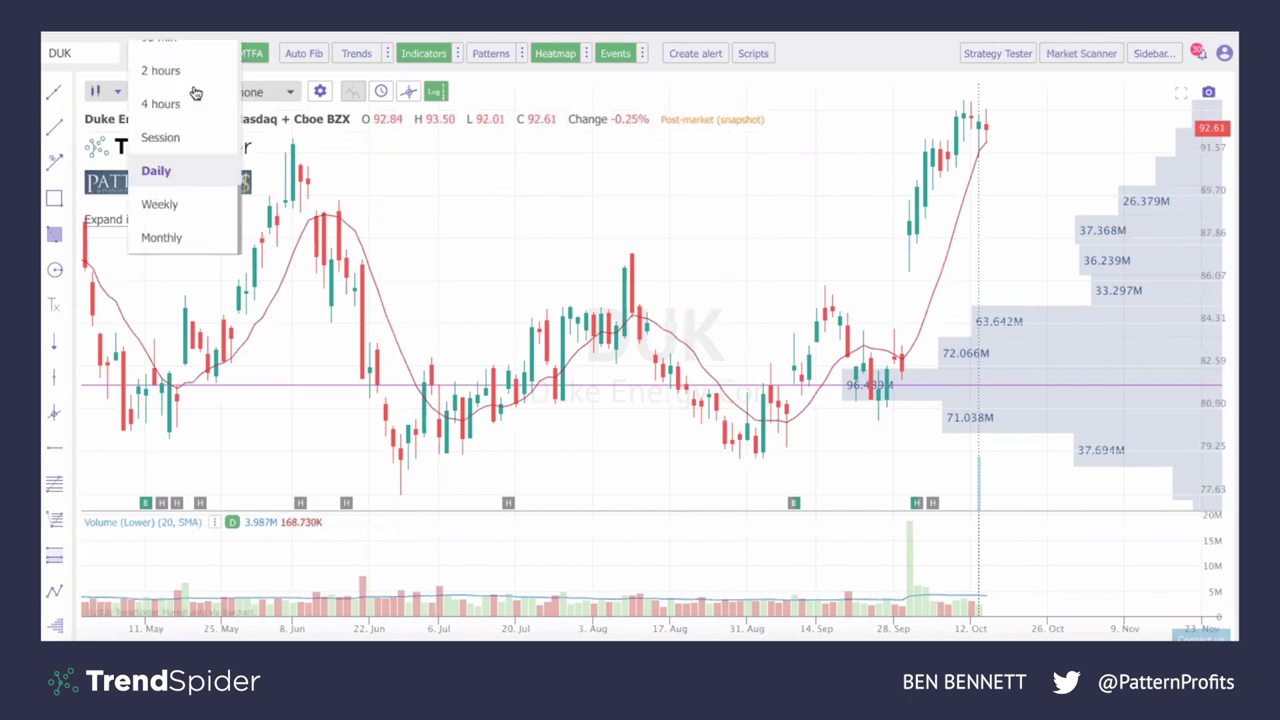
left_click(188, 204)
Load the SQ chart and examine its weekly candles against the 10-period moving average
left_click(81, 51)
key("BackSpace")
key("BackSpace")
key("BackSpace")
type("SQ")
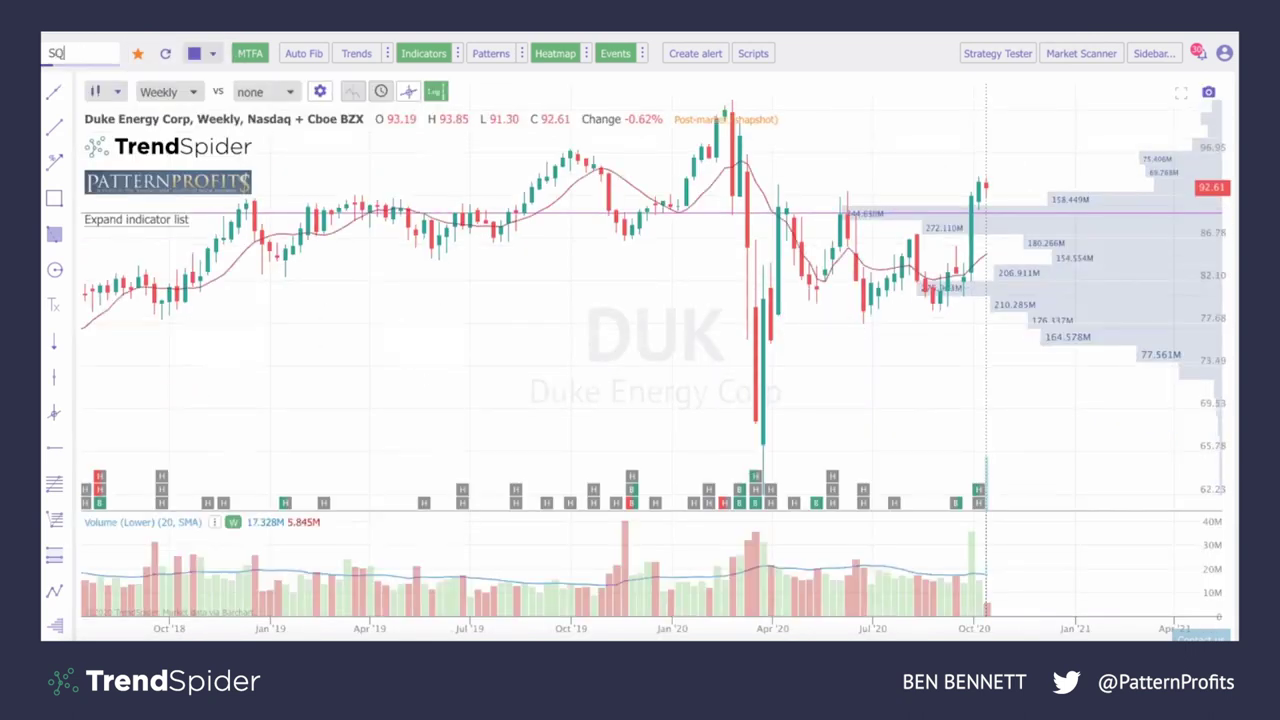
left_click(119, 75)
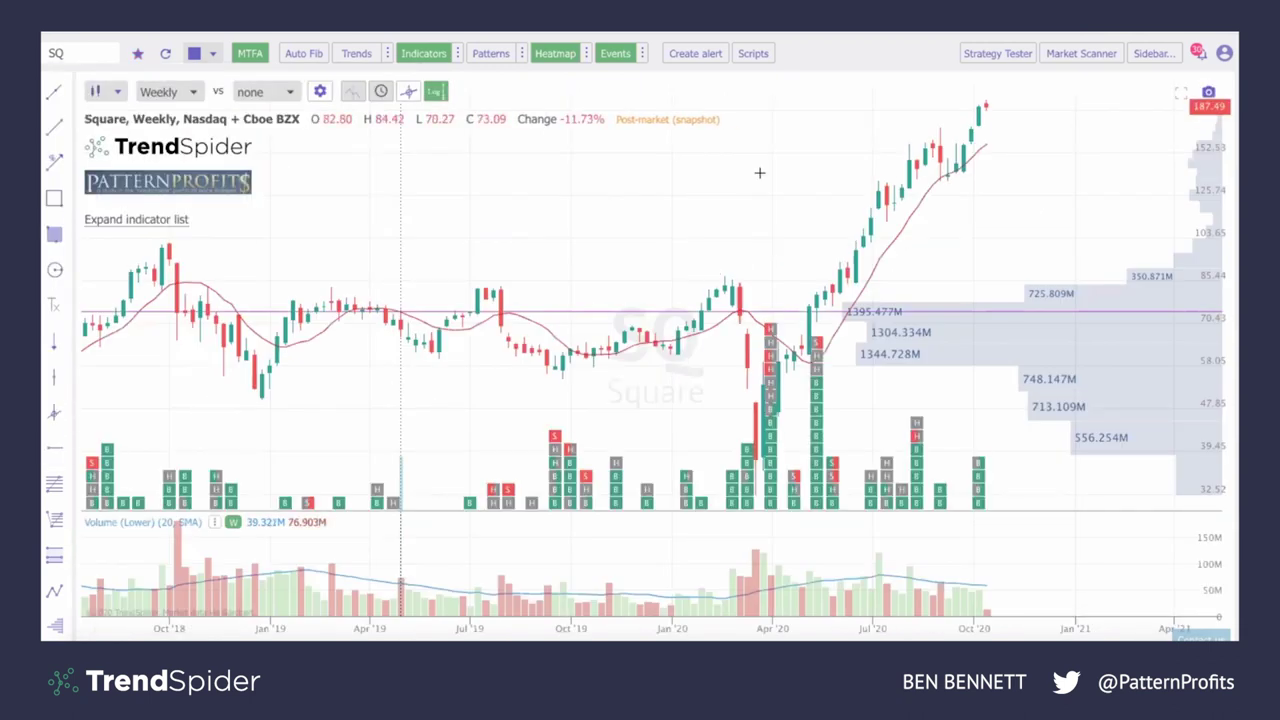
scroll(967, 227, "up", 1)
scroll(967, 227, "up", 3)
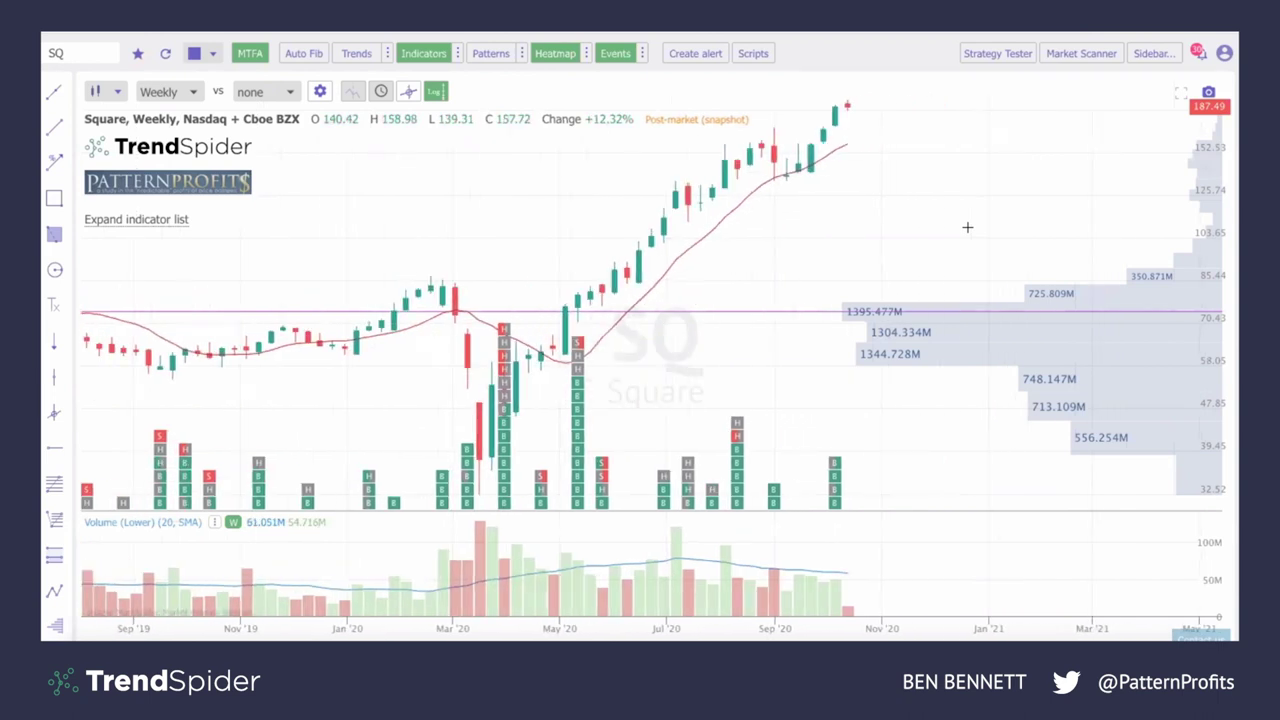
scroll(1214, 174, "down", 2)
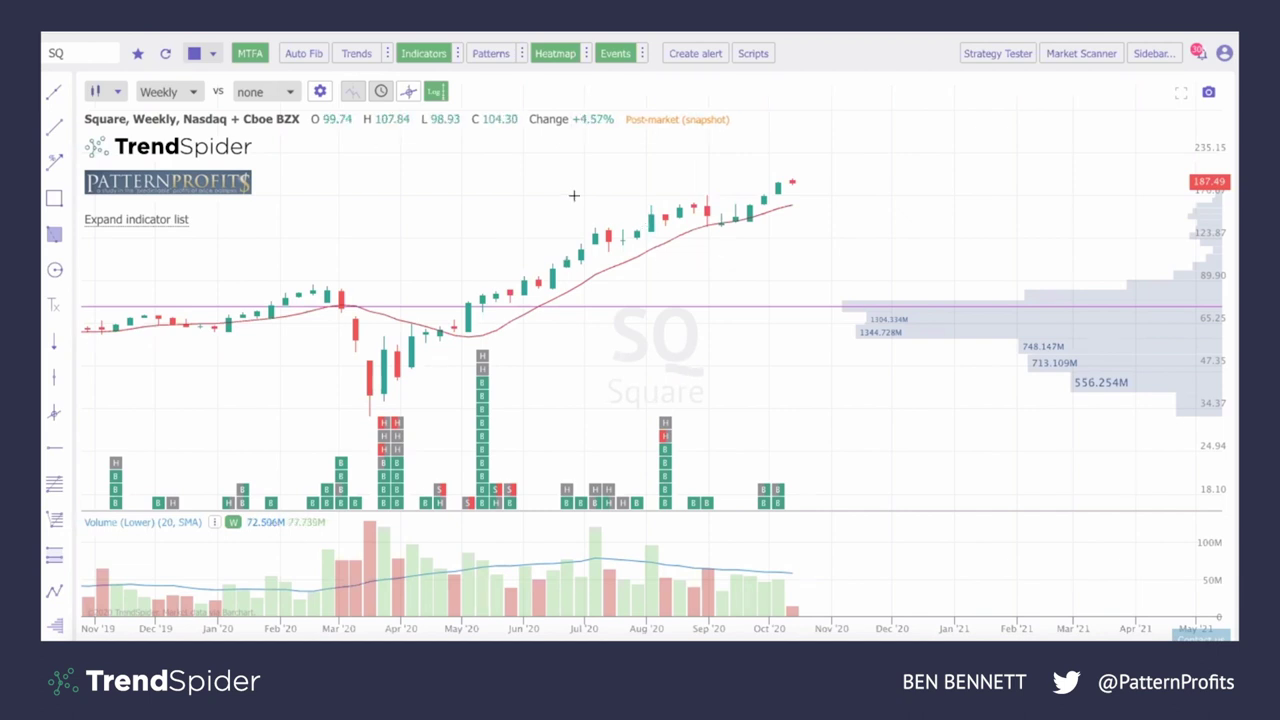
scroll(574, 196, "down", 5)
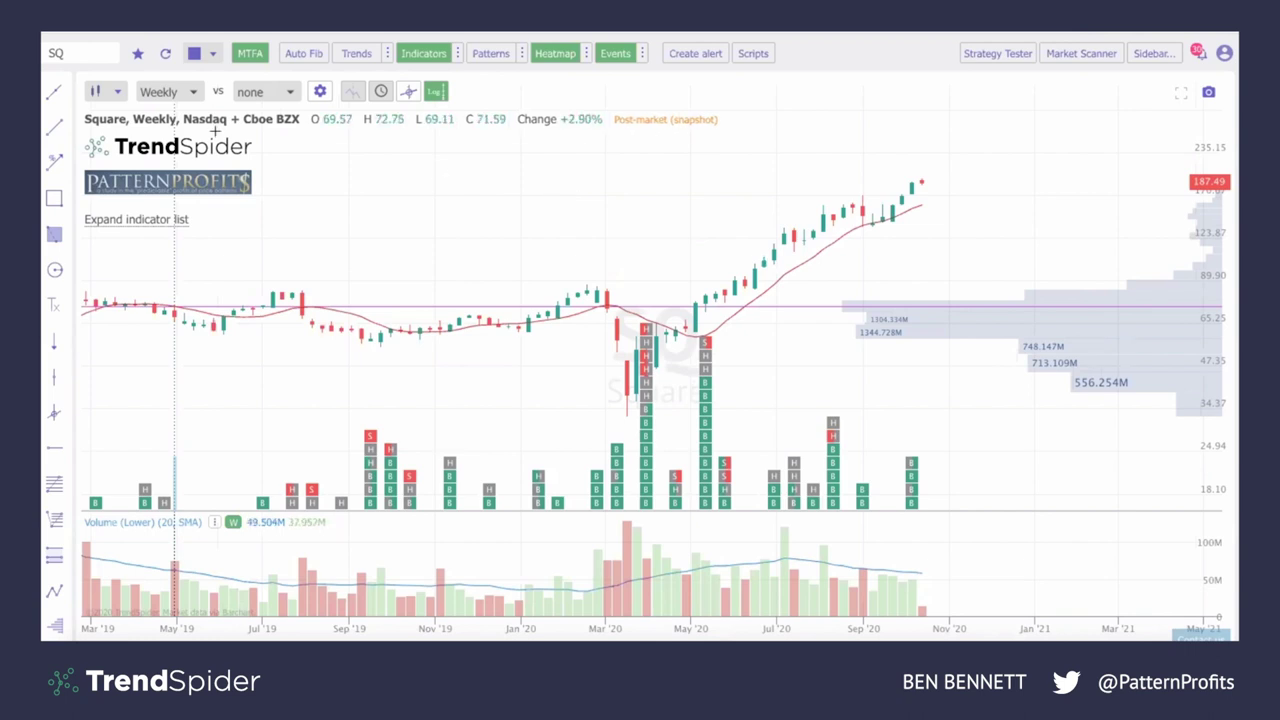
Set the SQ chart to the Daily timeframe and show the 50-period simple and 21-period exponential moving averages
left_click(193, 92)
left_click(172, 169)
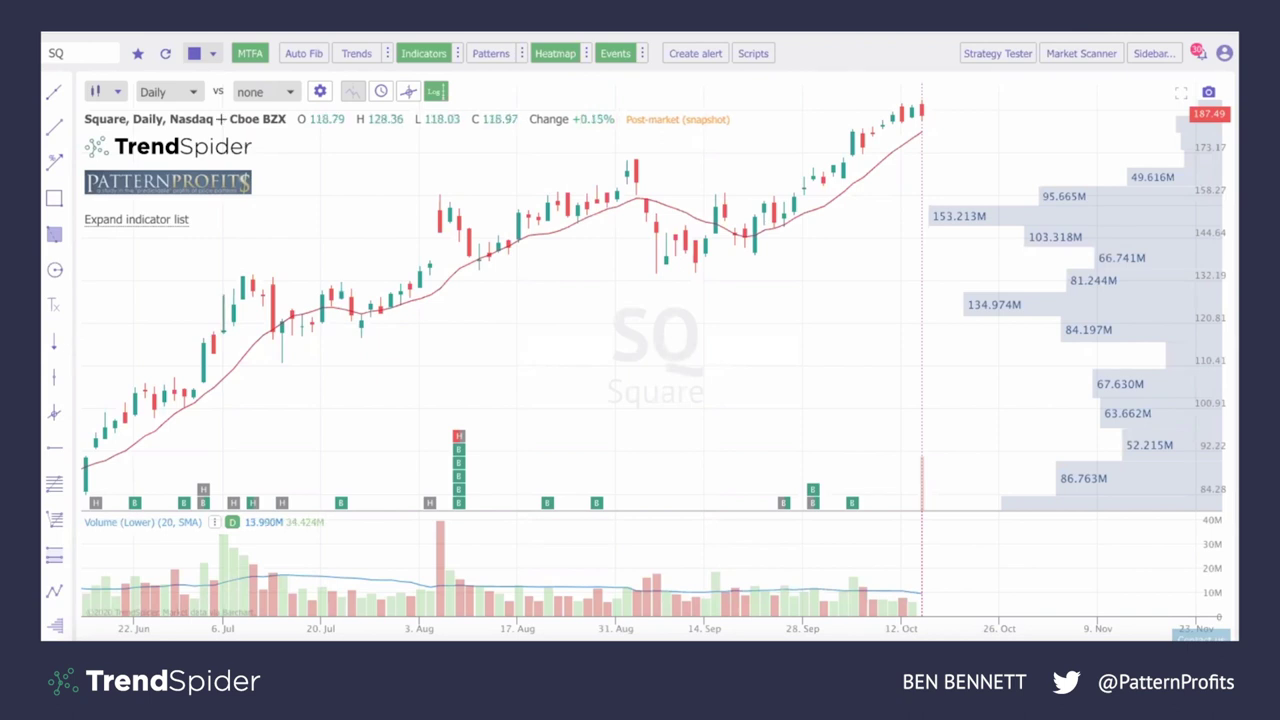
left_click(128, 220)
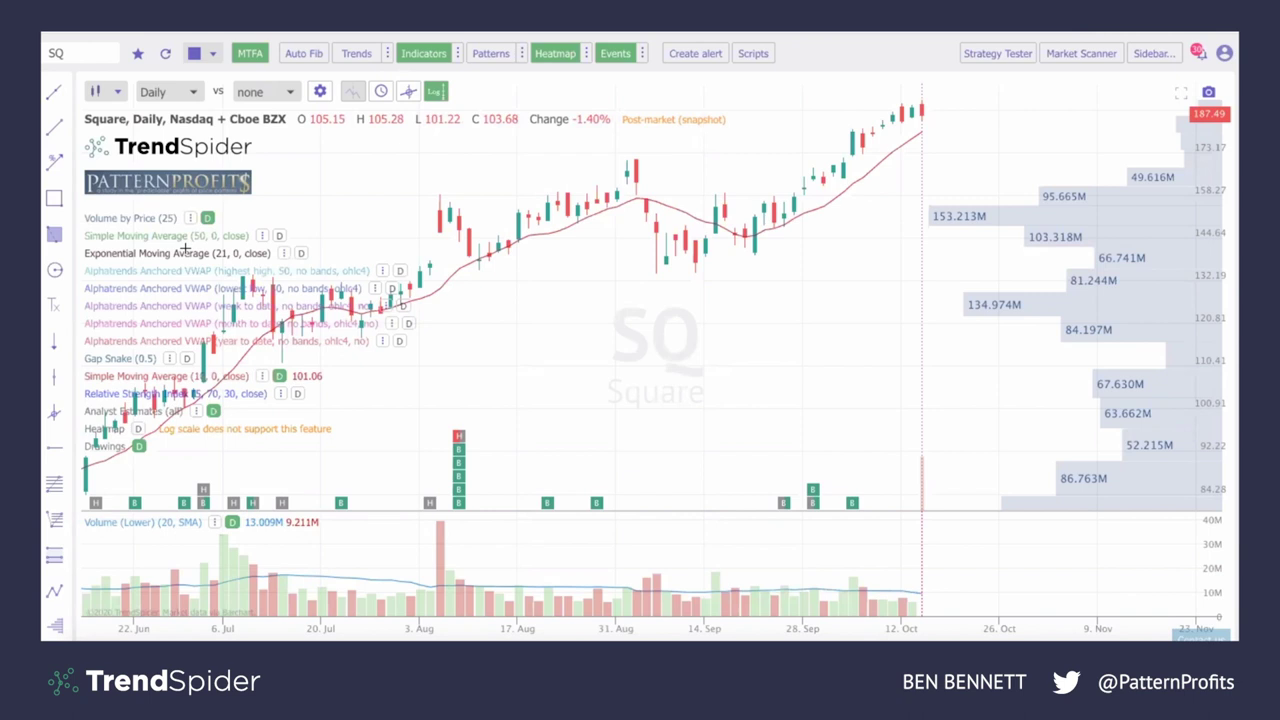
left_click(278, 237)
left_click(301, 254)
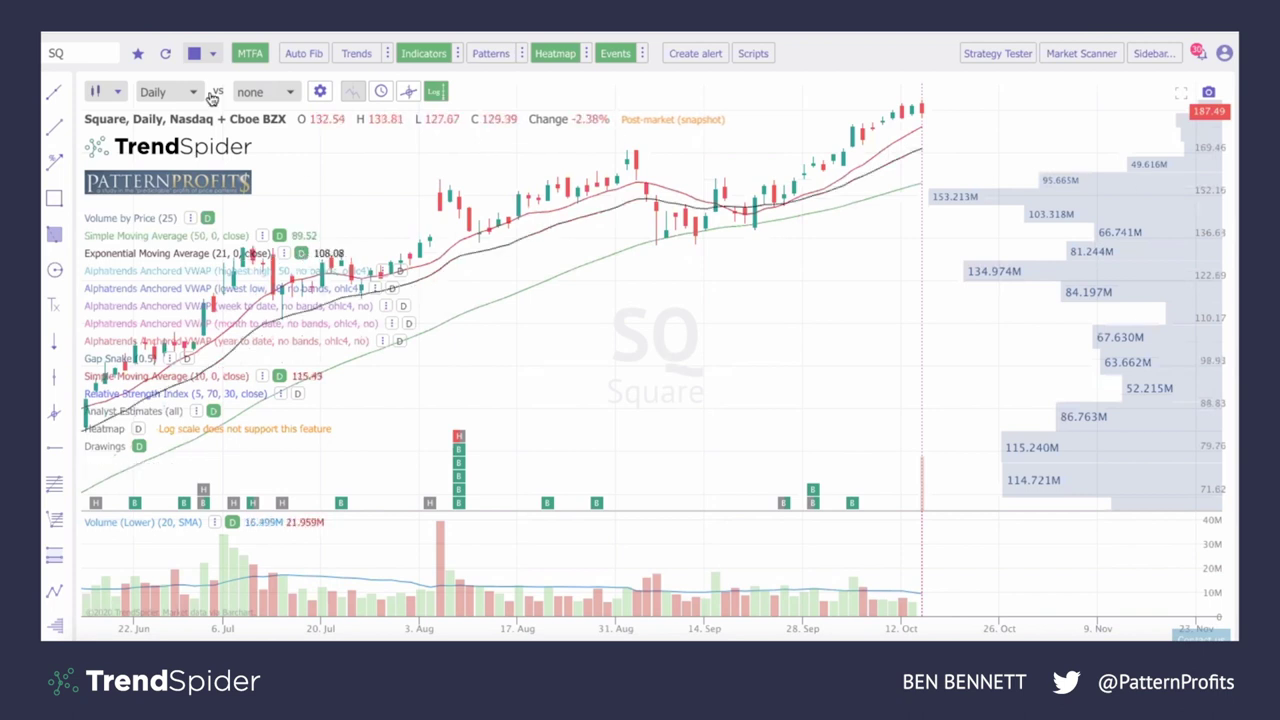
Load the OTRK chart and collapse its indicator list
left_click(60, 53)
type("OTRK")
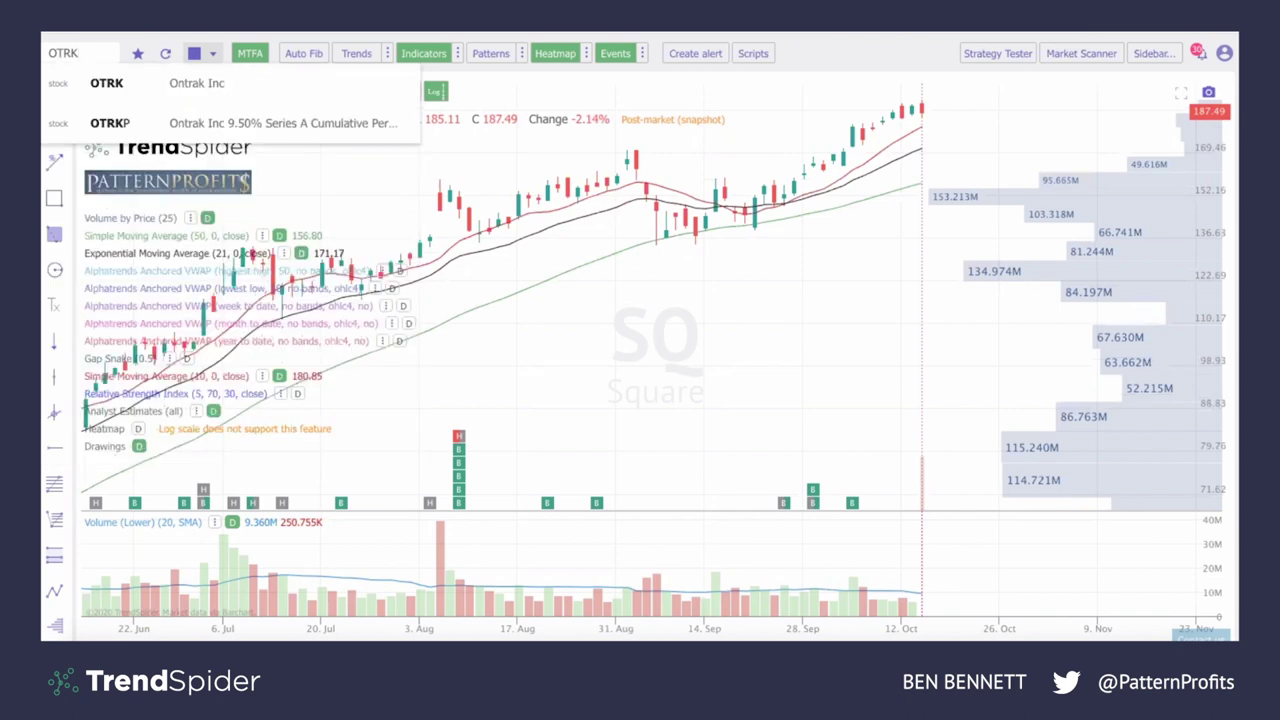
key("Return")
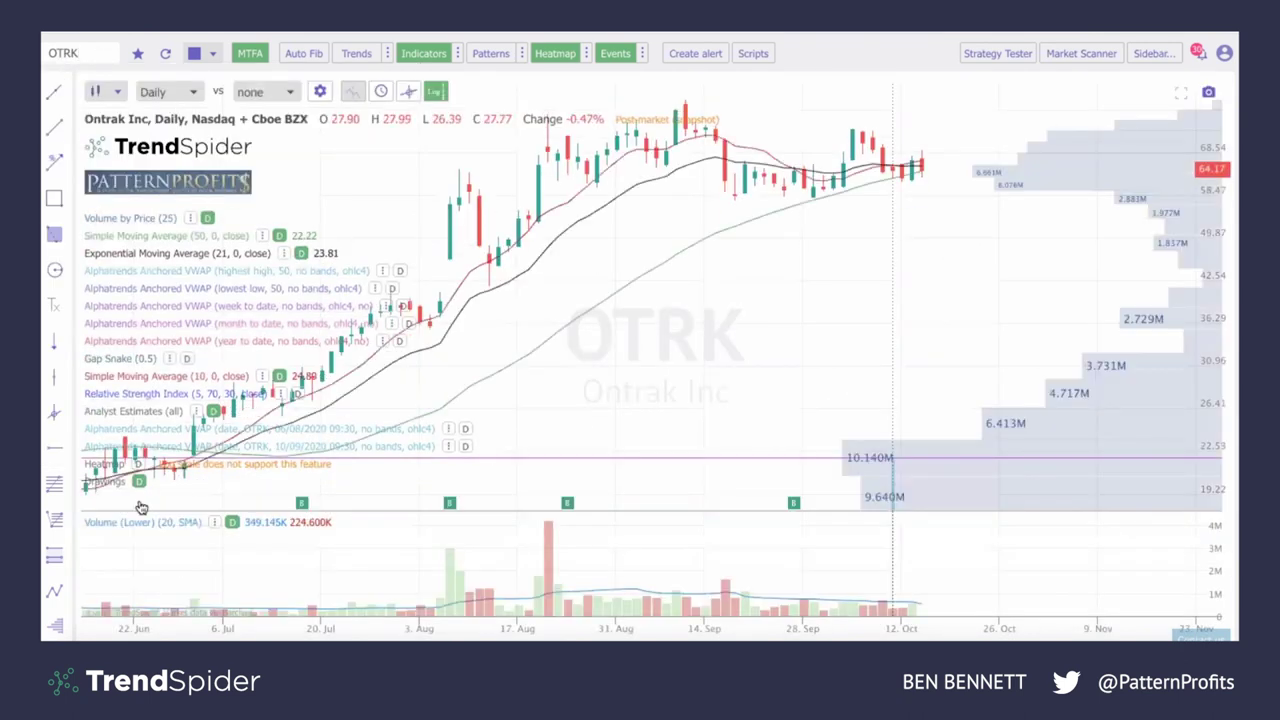
left_click(141, 506)
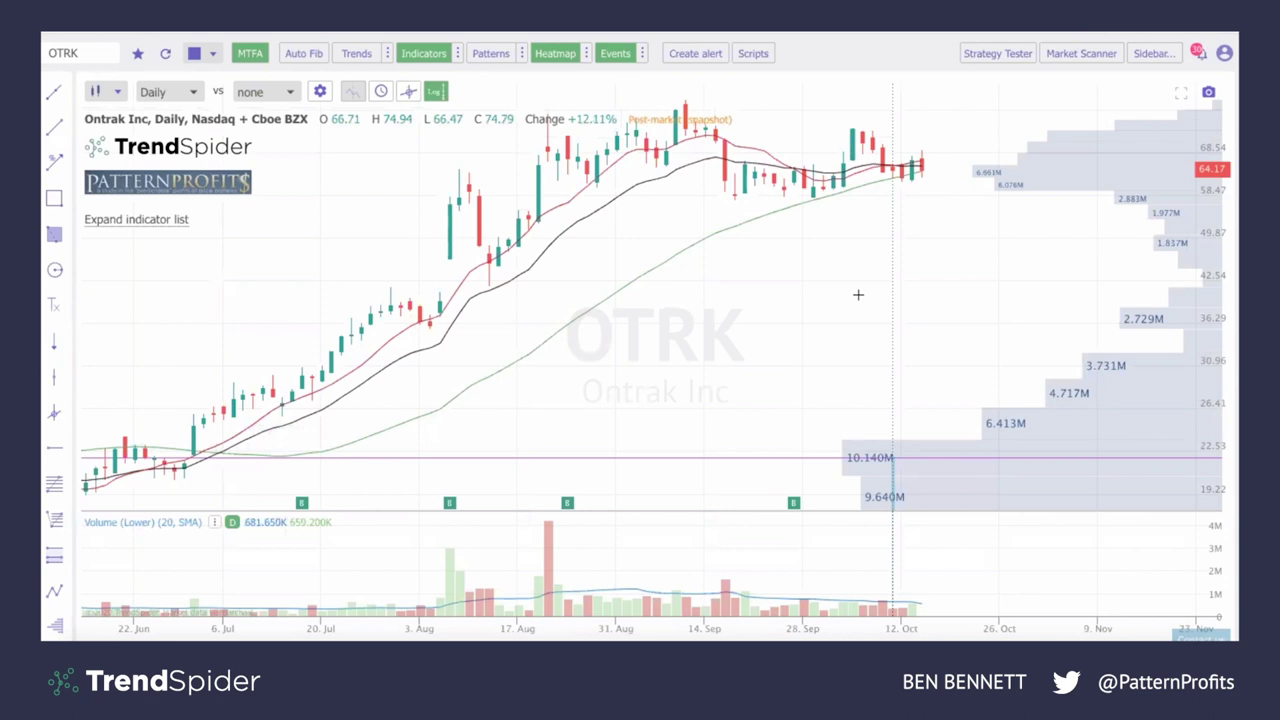
Examine OTRK's daily candles against the 10, 21 and 50-period moving averages, from the spring trend through the October consolidation
scroll(858, 295, "down", 5)
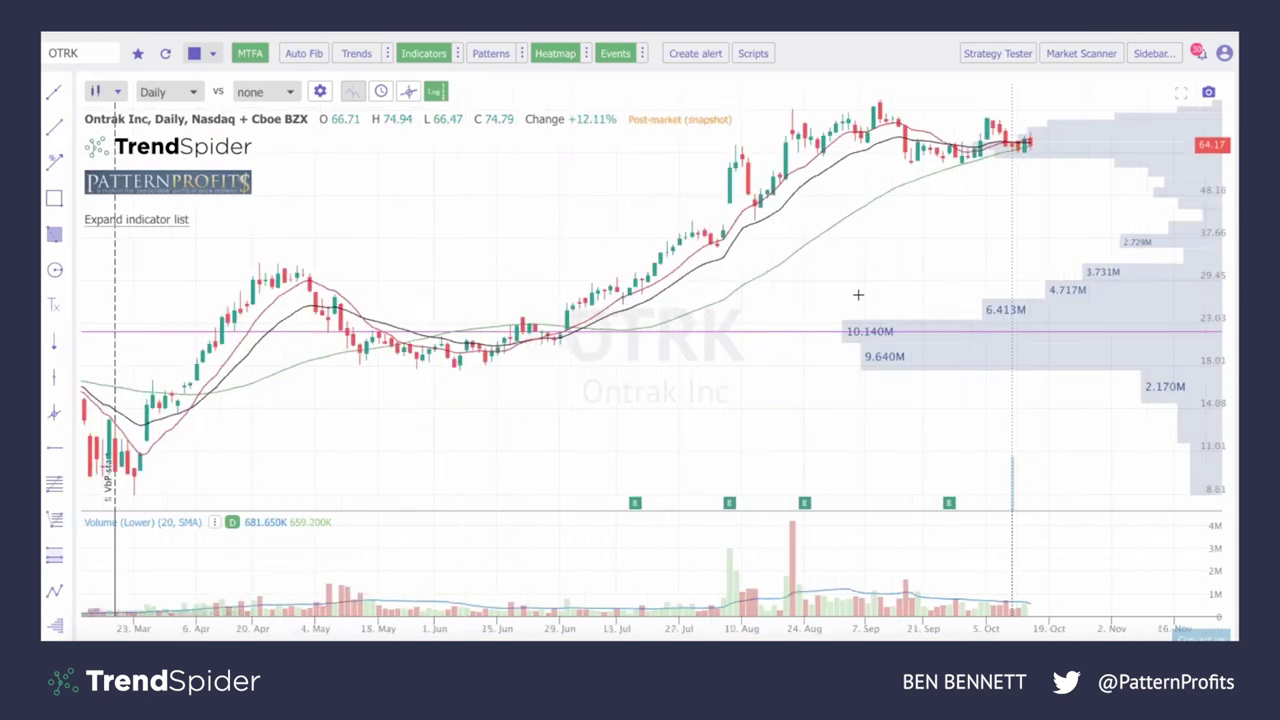
scroll(858, 295, "up", 3)
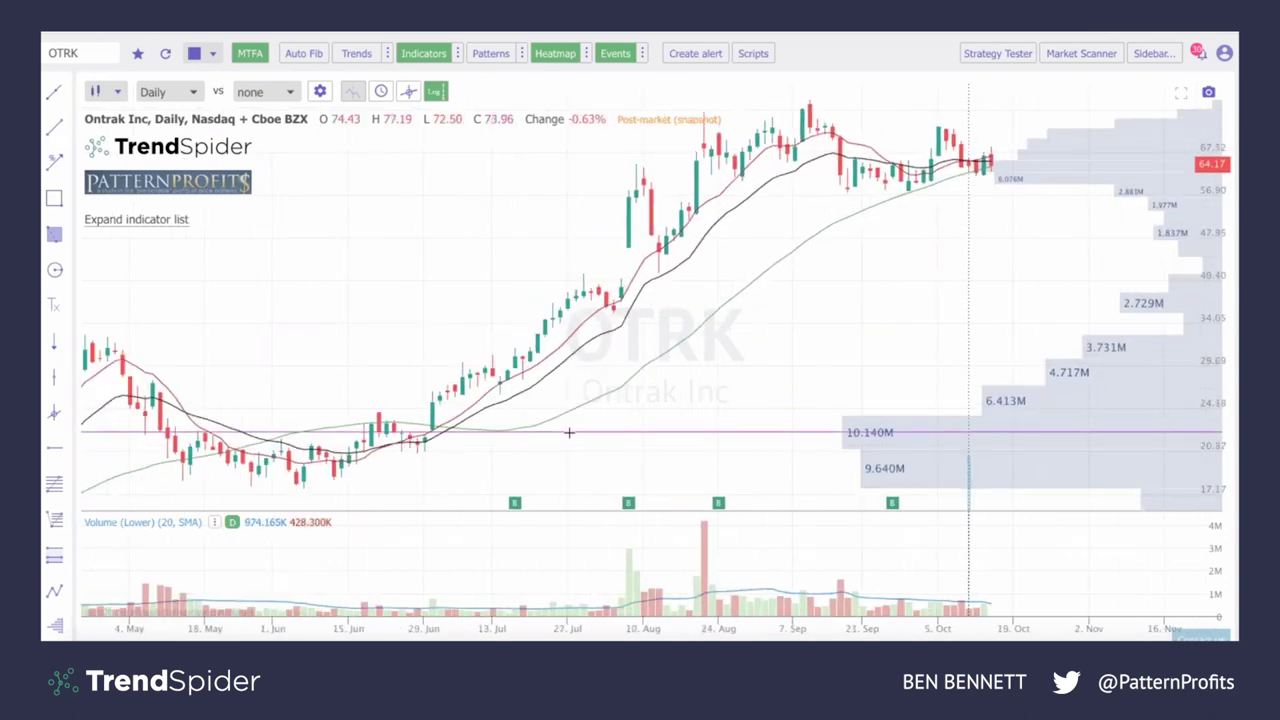
scroll(651, 320, "down", 2)
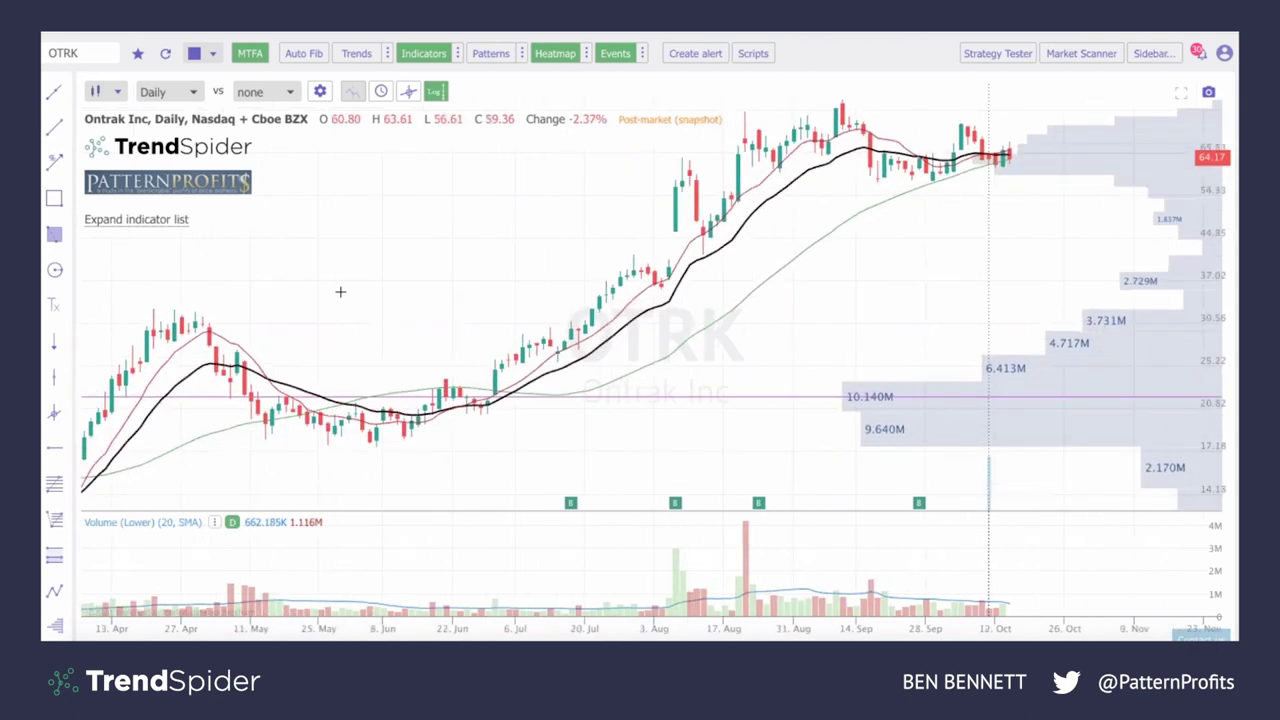
scroll(340, 291, "up", 1)
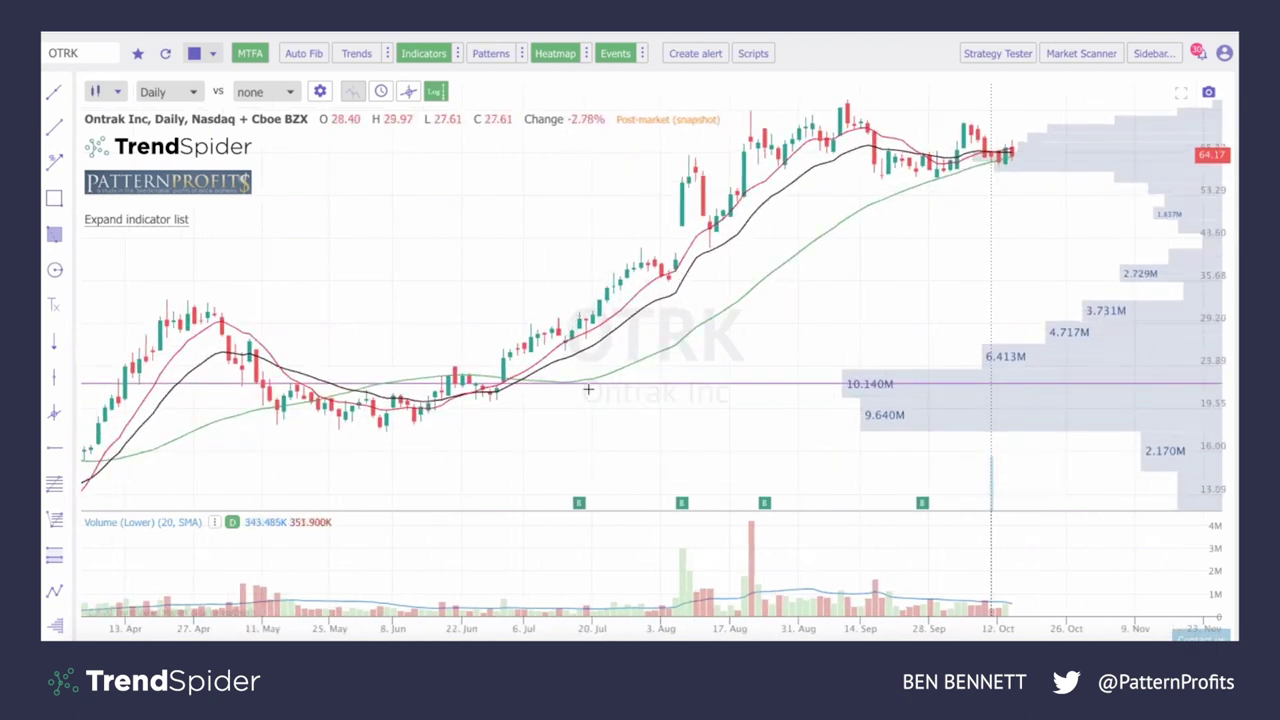
scroll(523, 294, "down", 2)
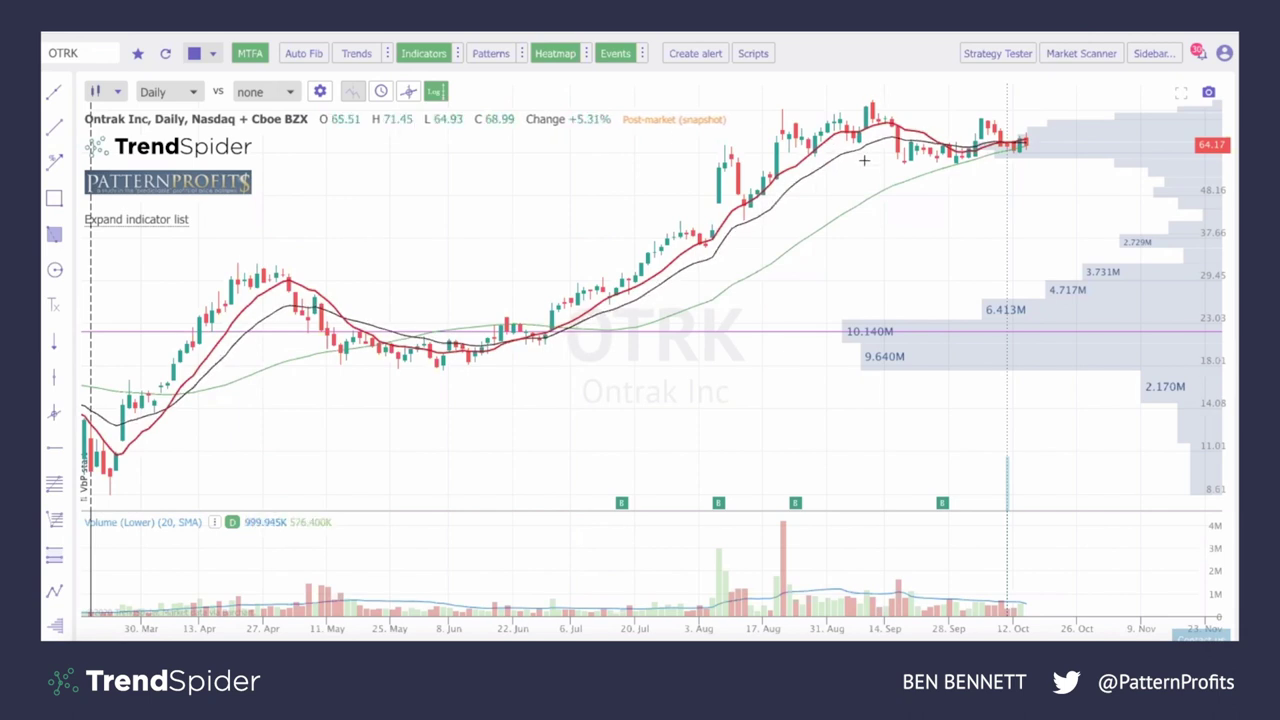
left_click_drag(864, 160, 866, 160)
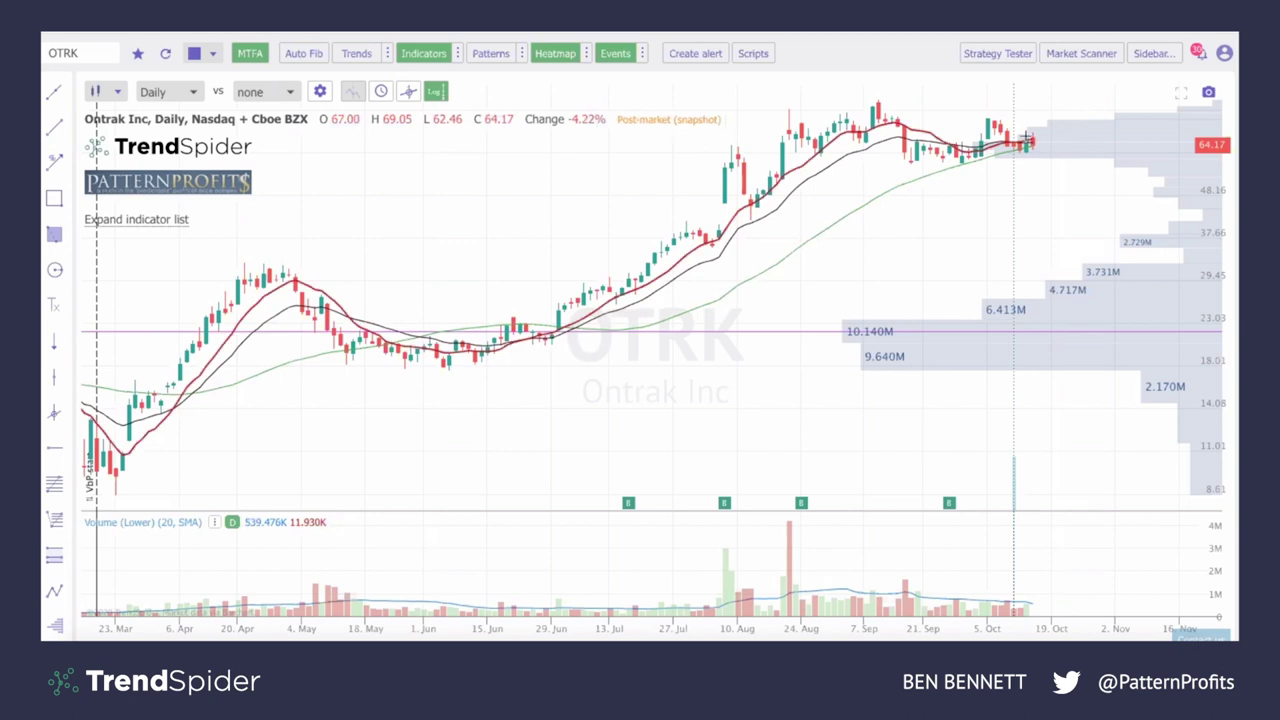
scroll(1024, 165, "up", 2)
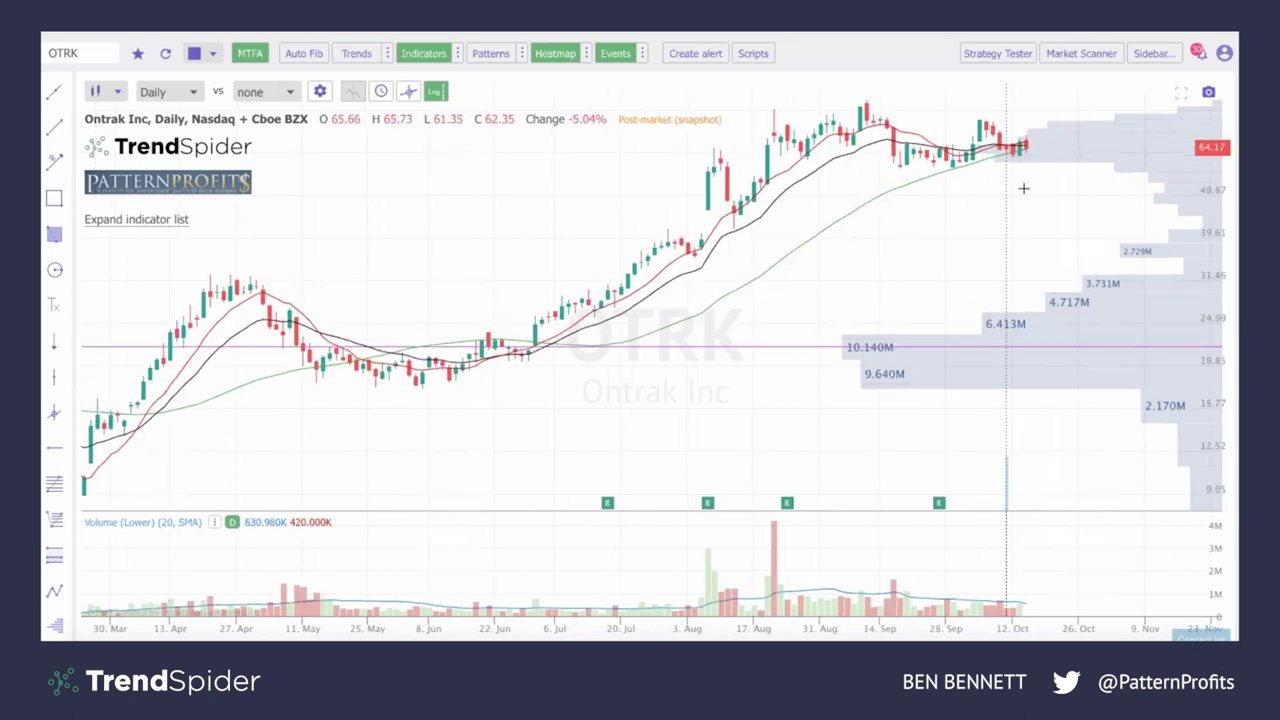
scroll(1024, 188, "up", 8)
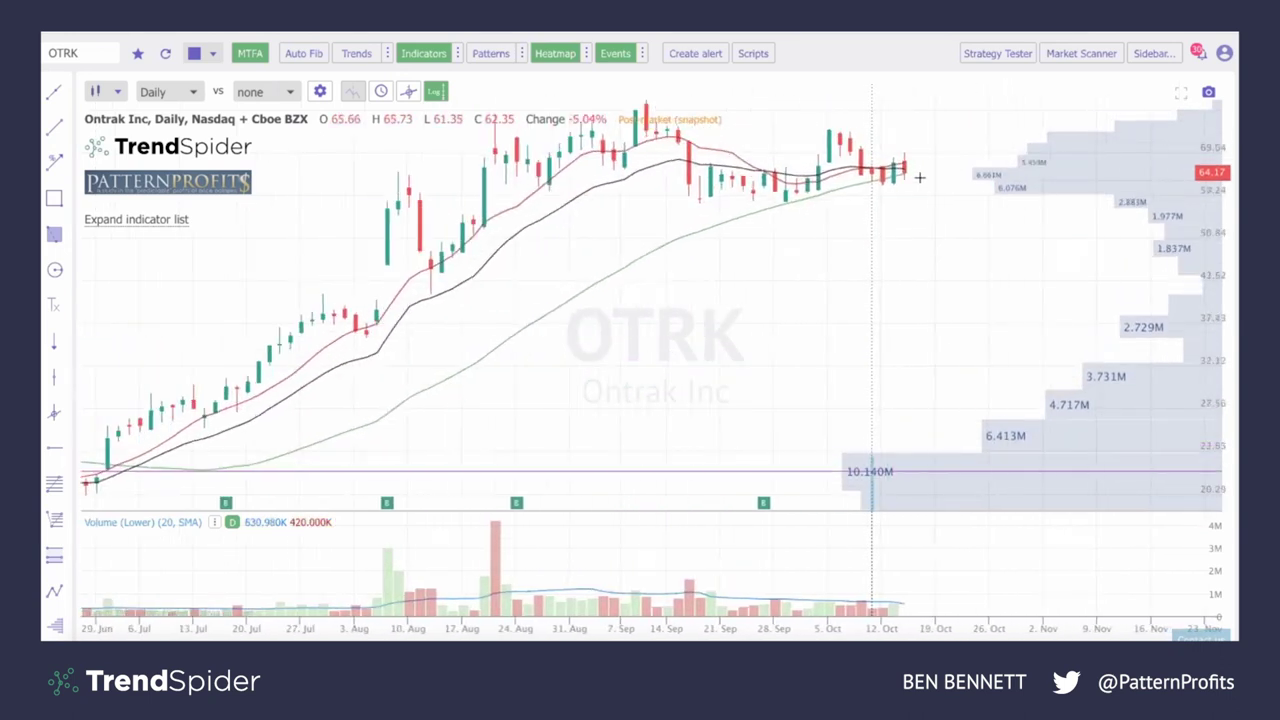
scroll(905, 179, "up", 1)
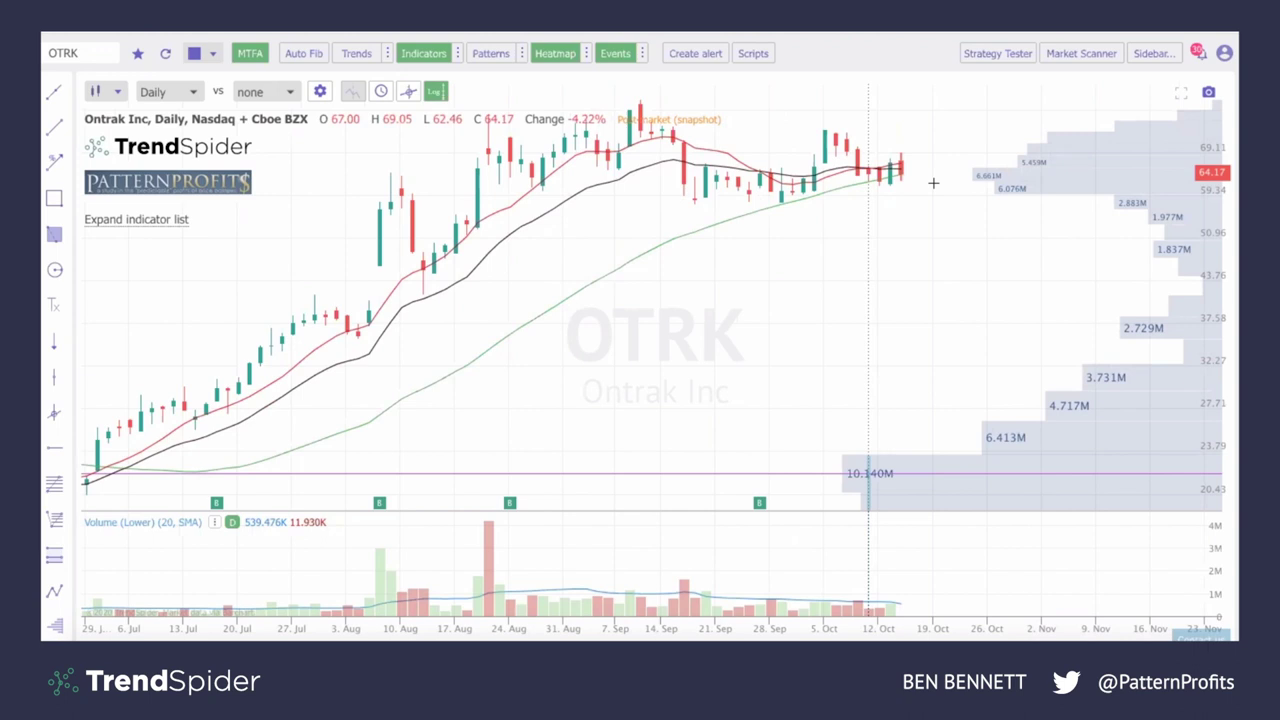
scroll(898, 228, "down", 1)
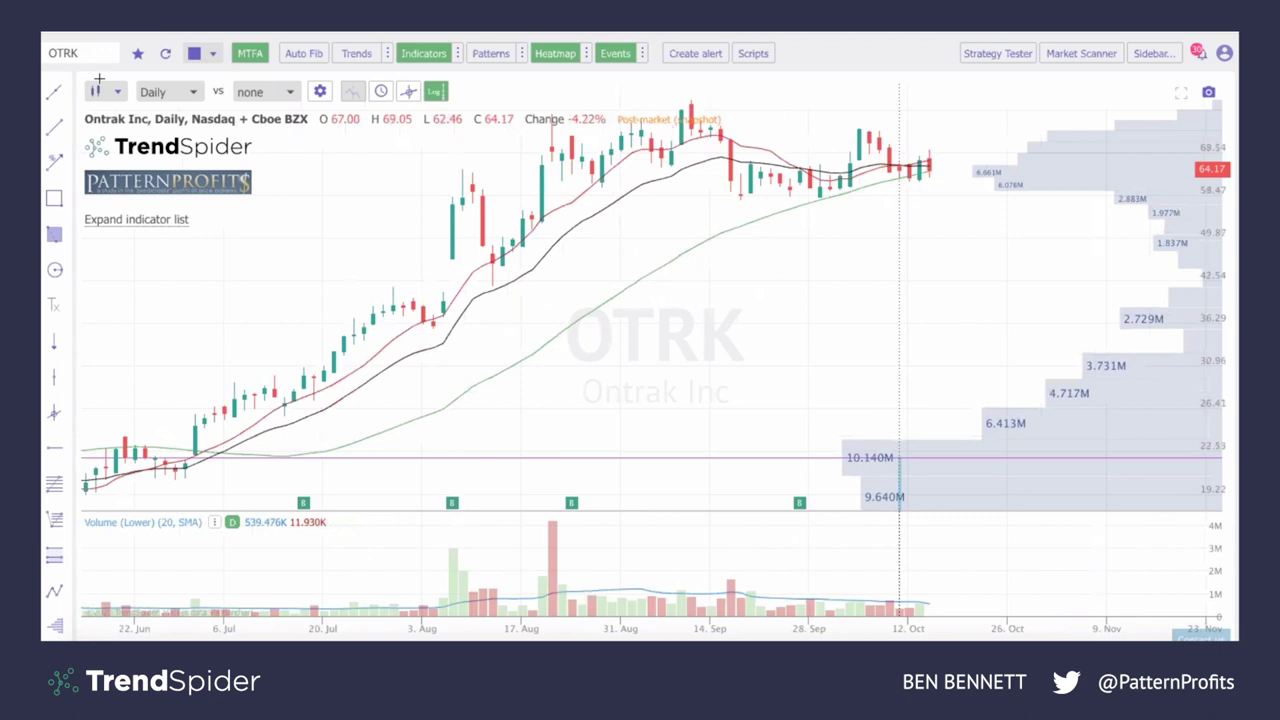
Switch the chart to Celsius Holdings (CELH)
left_click(80, 53)
type("CELH")
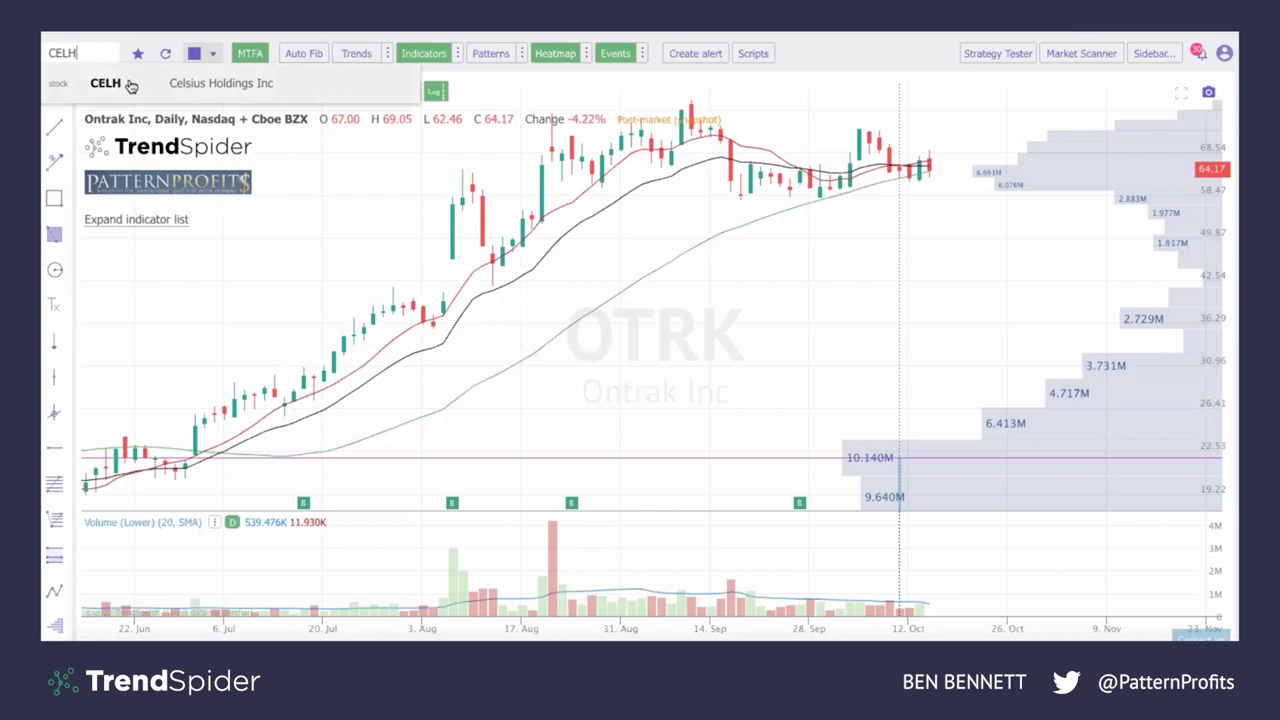
left_click(128, 85)
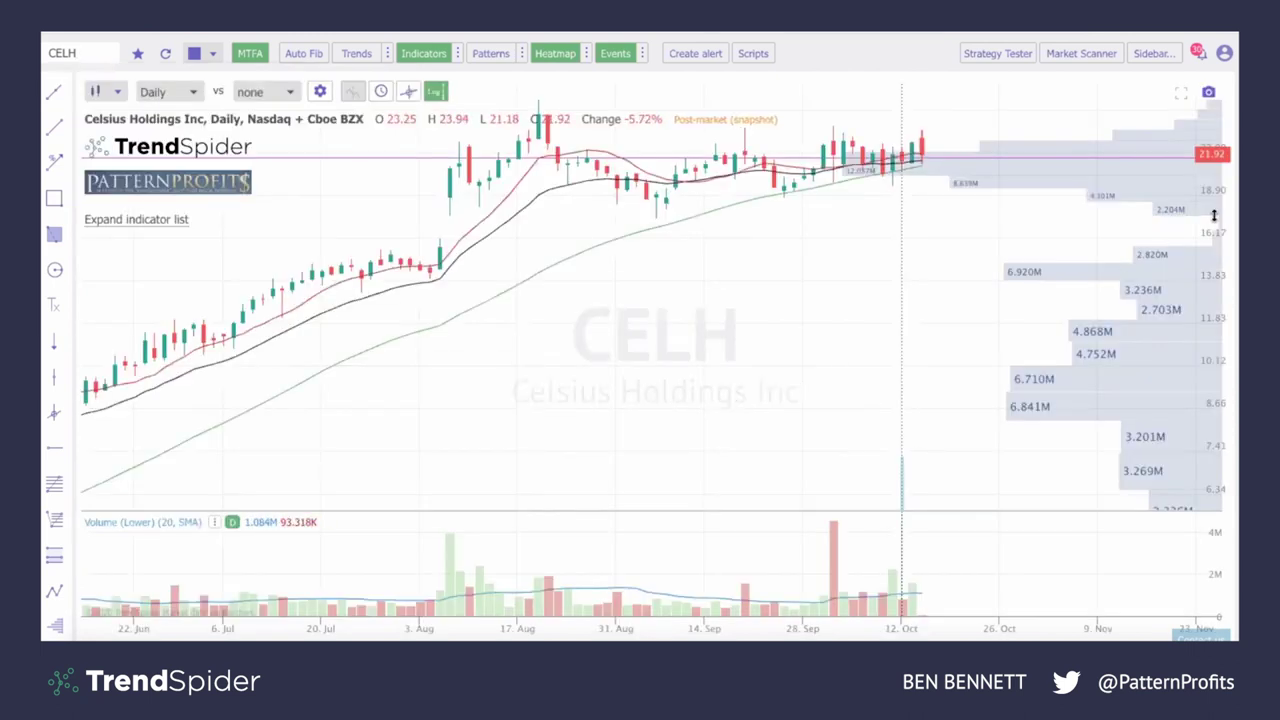
Examine CELH's daily price action against its moving averages at different time and price scales, including the August to October consolidation
scroll(1214, 216, "up", 4)
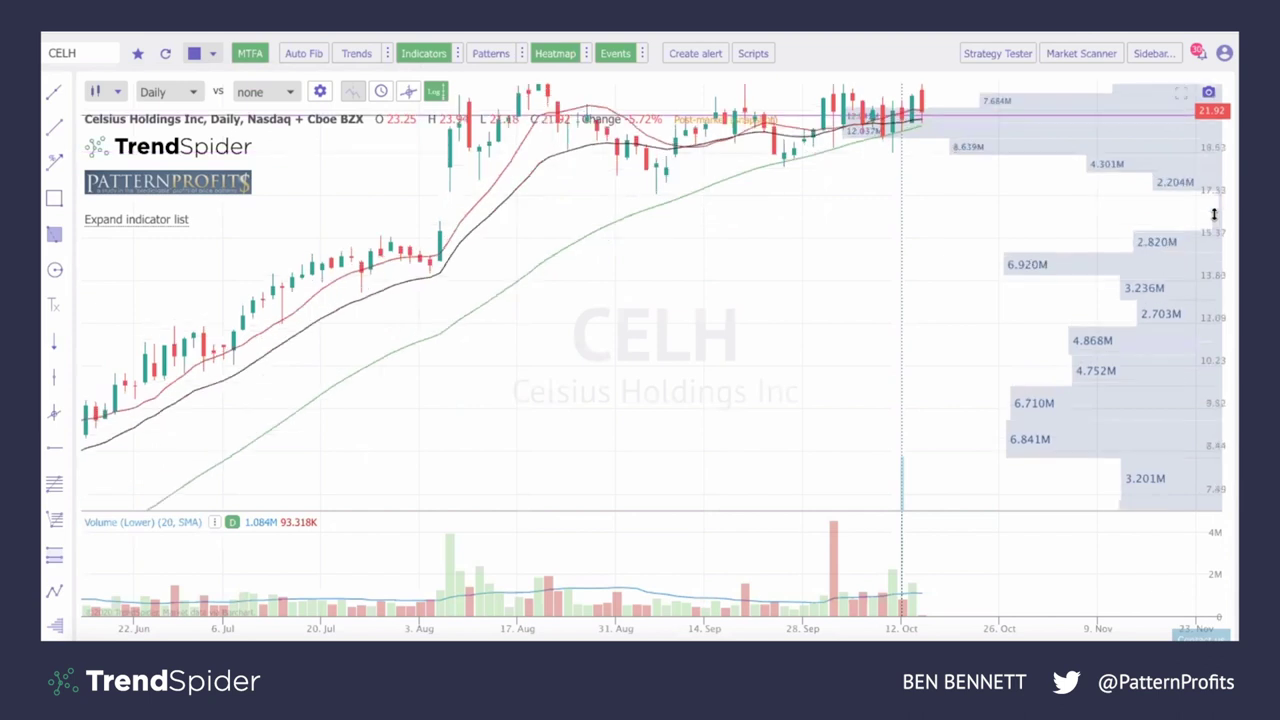
left_click_drag(995, 244, 980, 379)
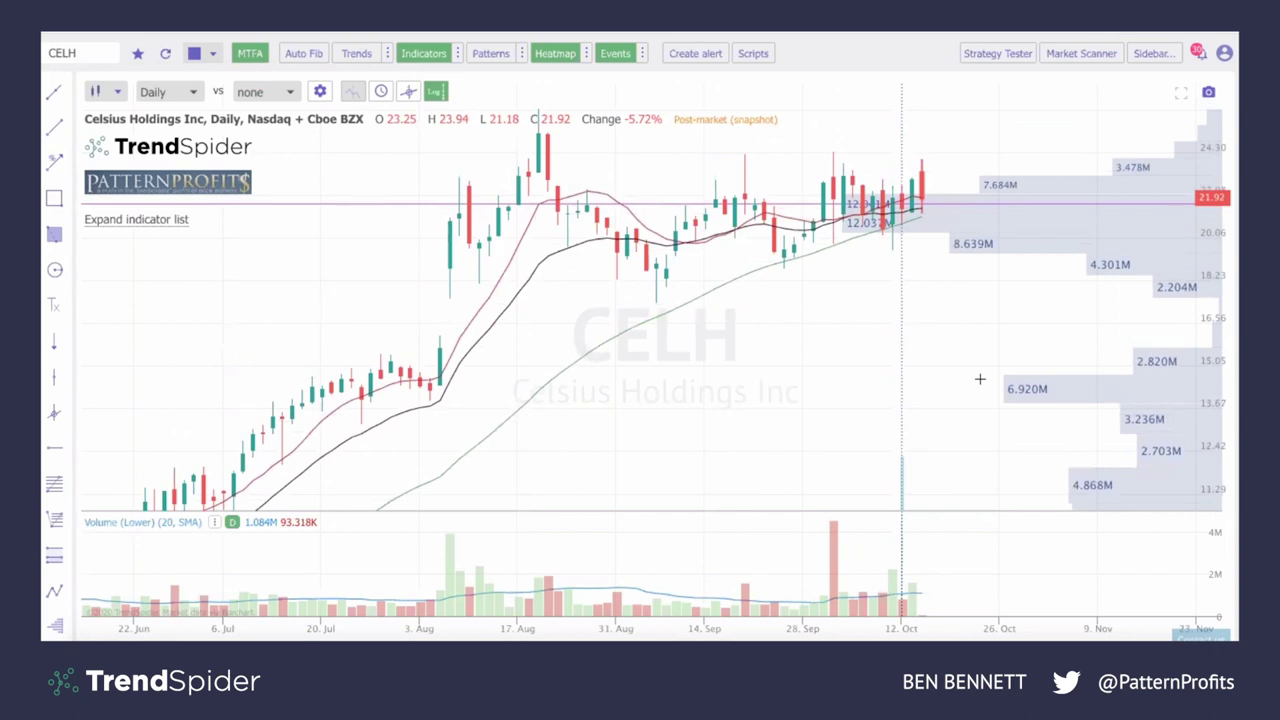
scroll(980, 379, "down", 2)
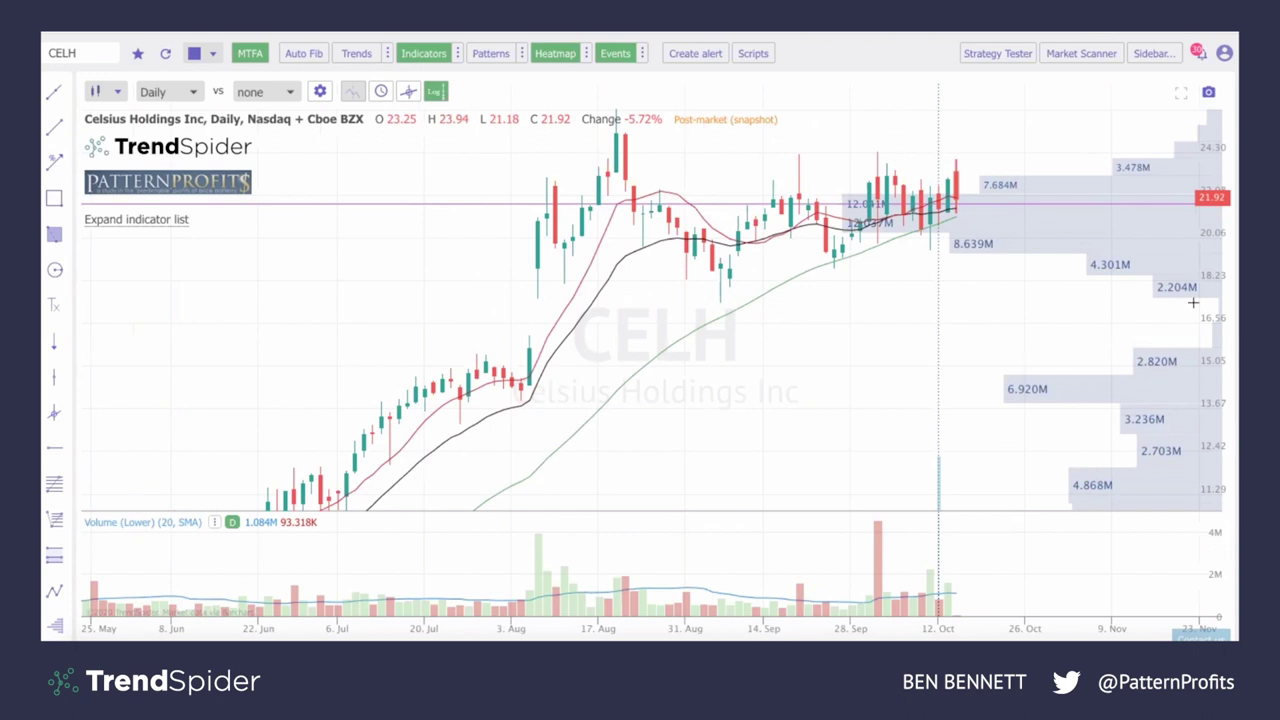
scroll(1217, 294, "down", 3)
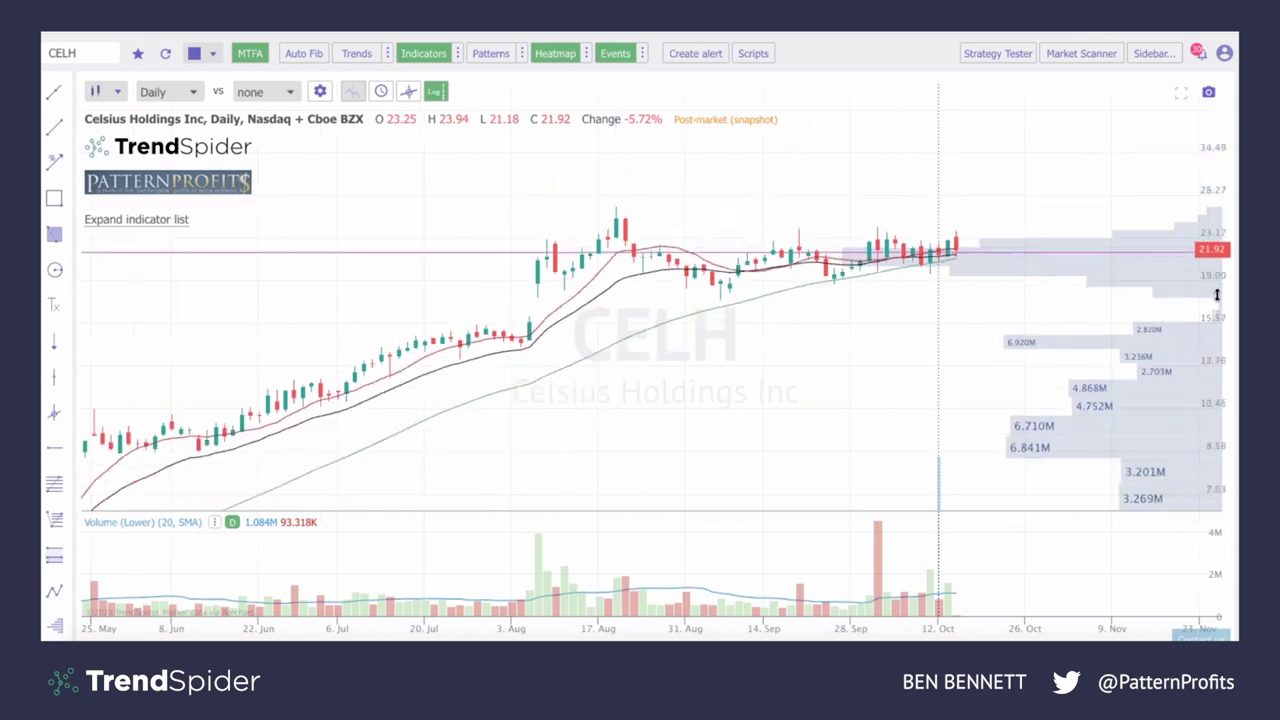
scroll(929, 318, "down", 2)
scroll(929, 318, "down", 2)
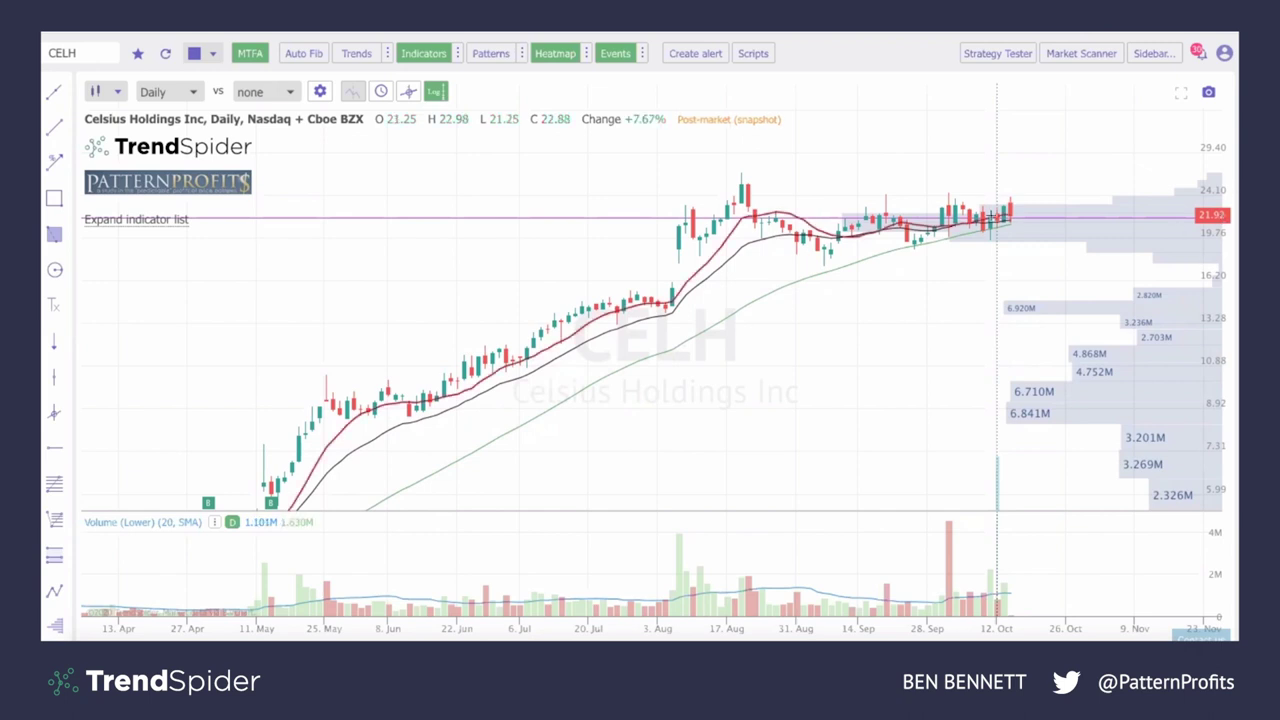
left_click(950, 238)
left_click(1137, 232)
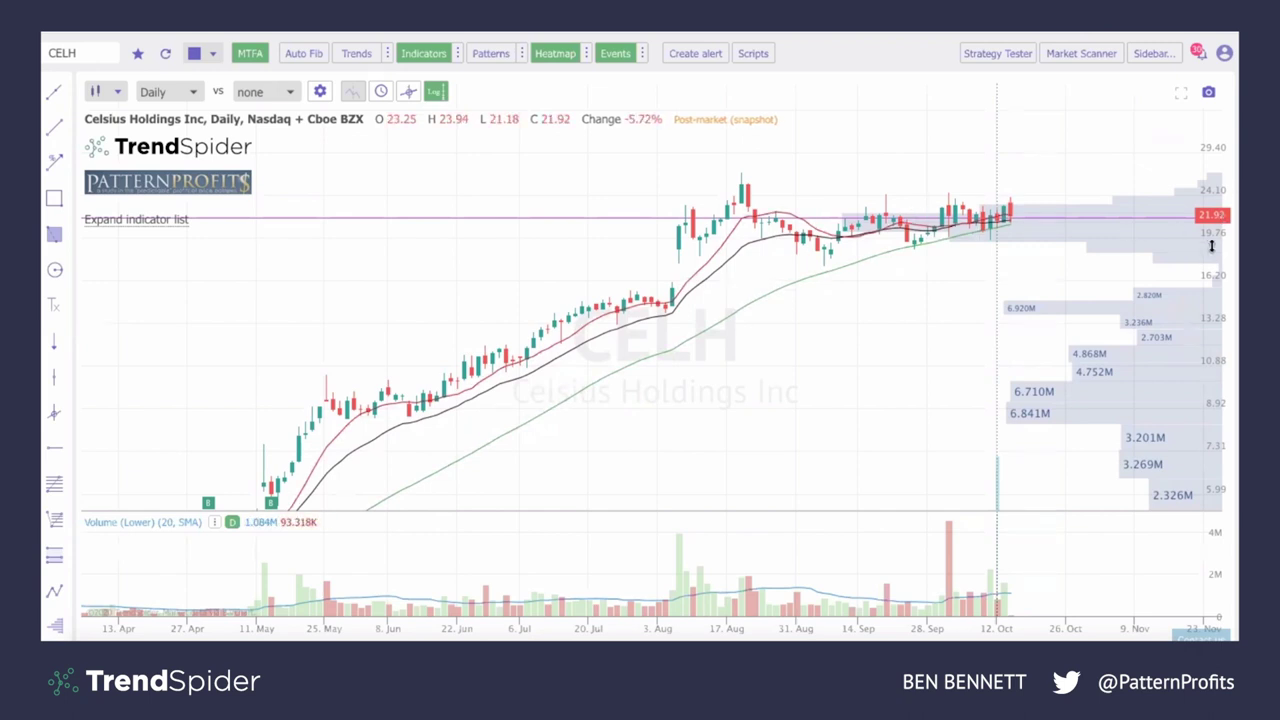
scroll(1211, 243, "up", 2)
scroll(1211, 244, "down", 5)
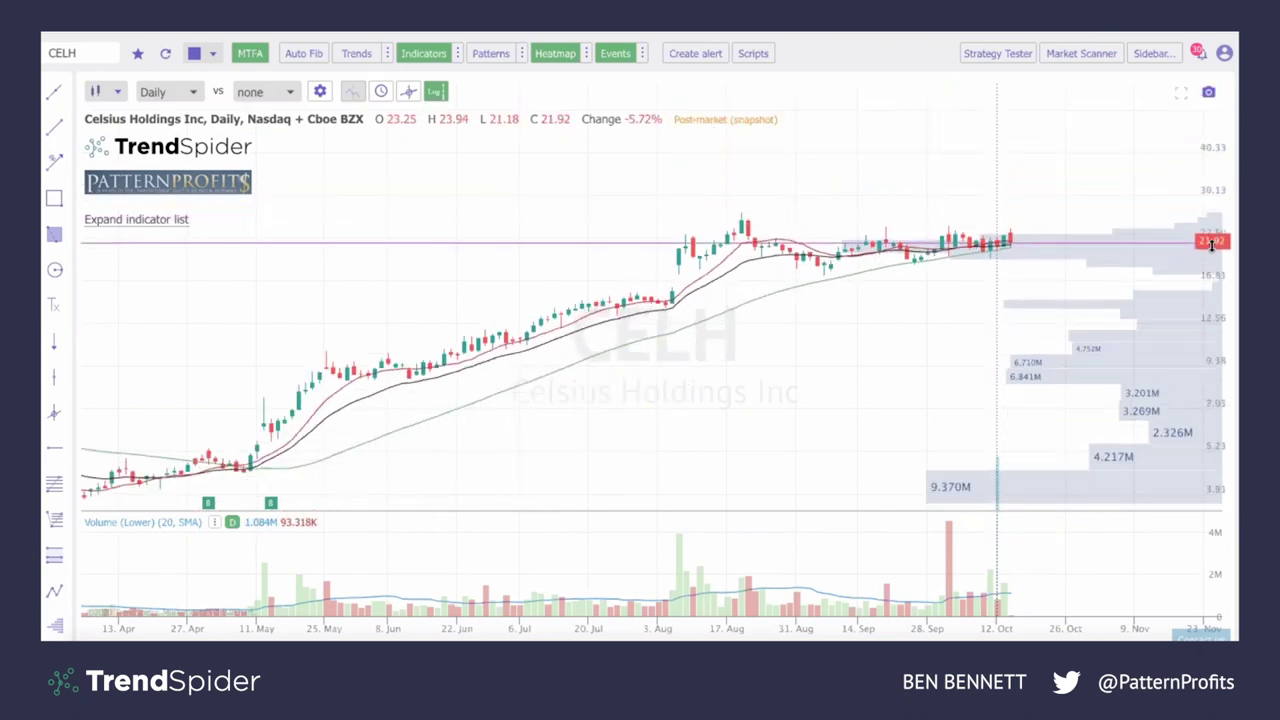
scroll(1211, 254, "down", 3)
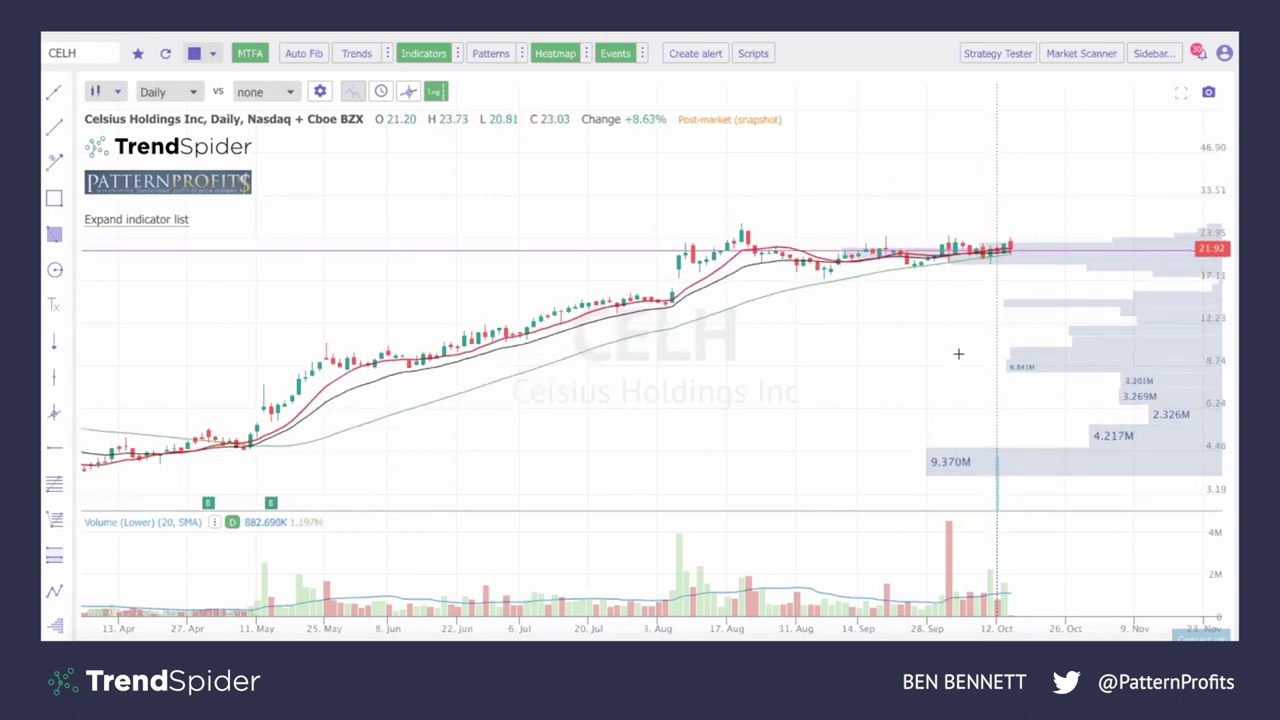
scroll(958, 353, "up", 5)
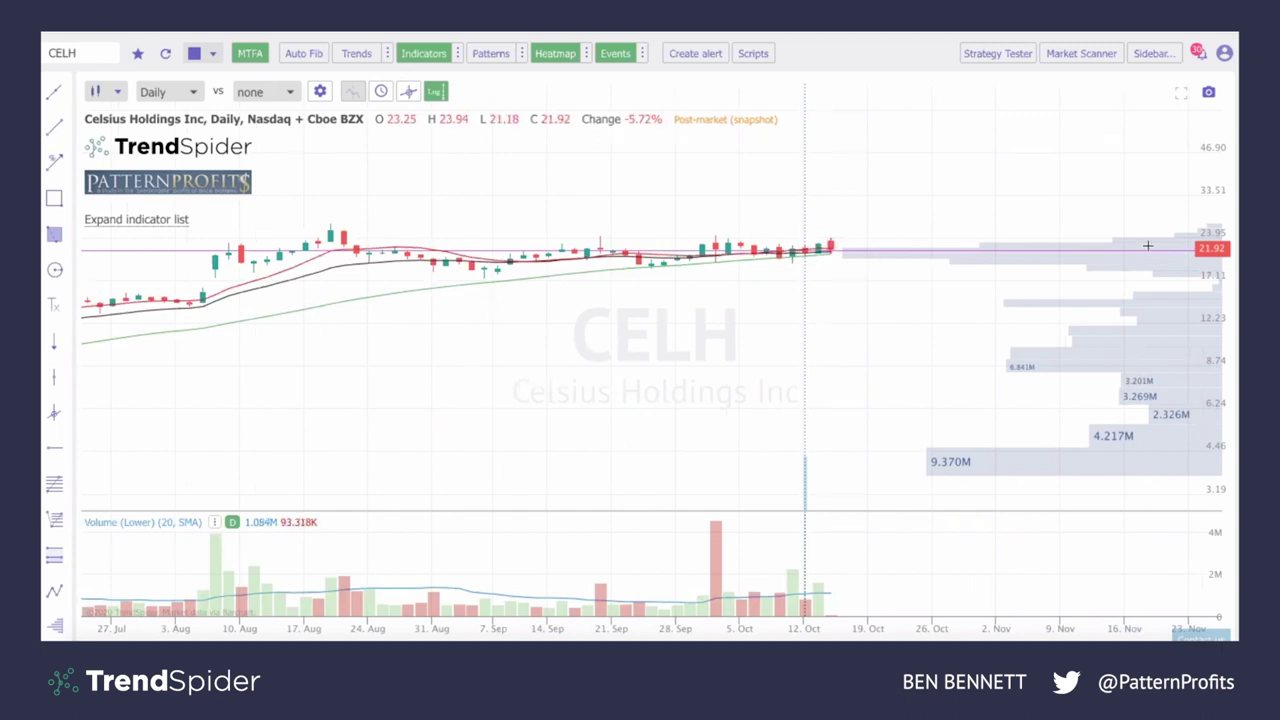
scroll(1207, 216, "up", 5)
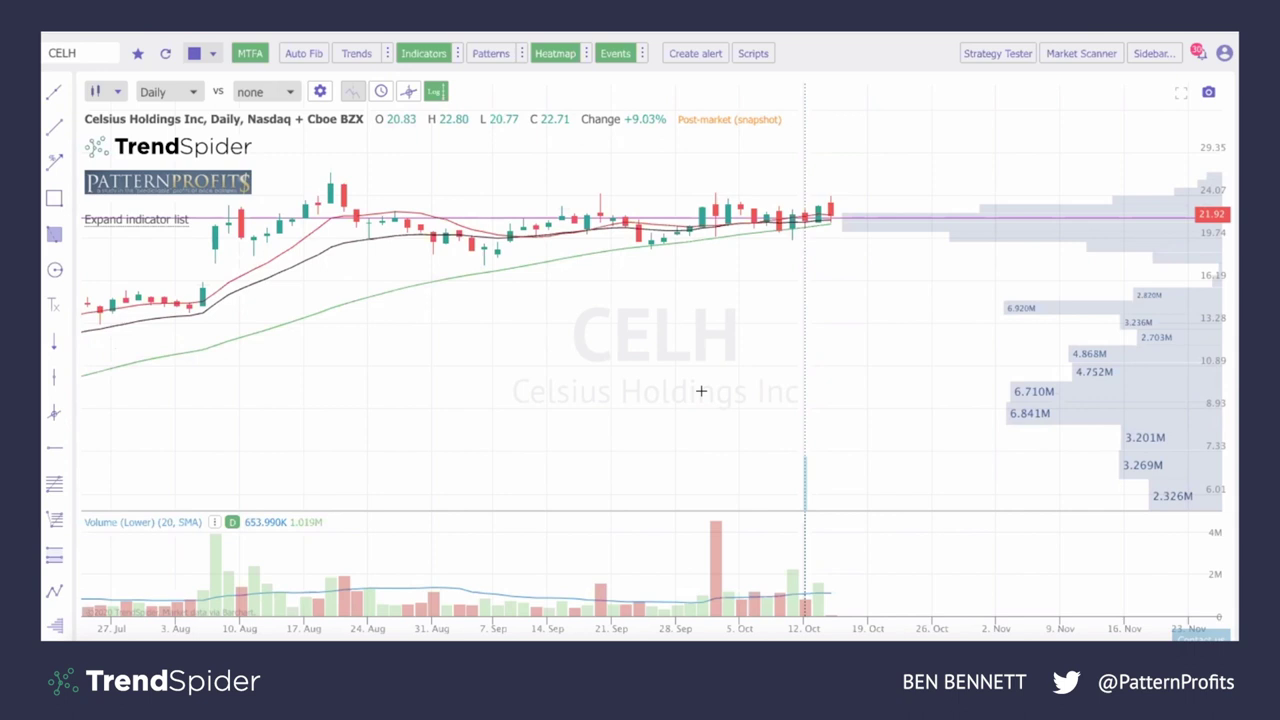
Examine CELH's longer daily trend from May to October against its 10, 21 and 50-period moving averages
scroll(862, 342, "down", 2)
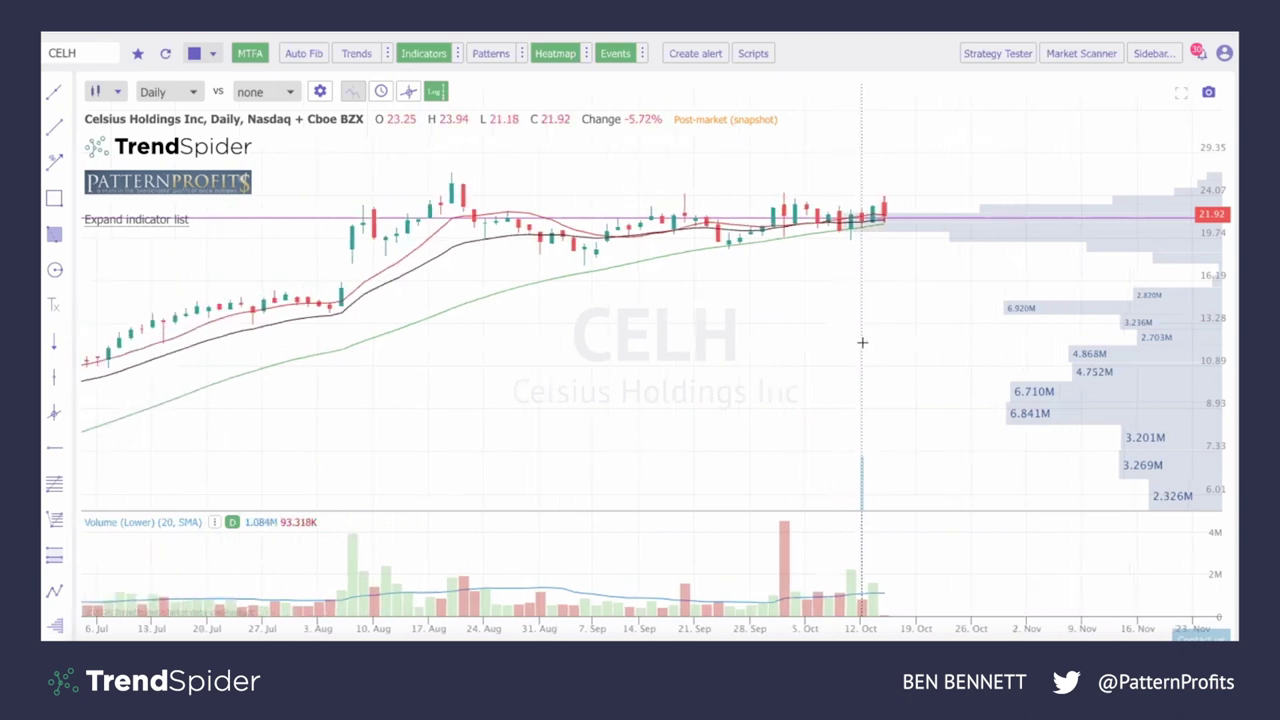
scroll(862, 342, "down", 1)
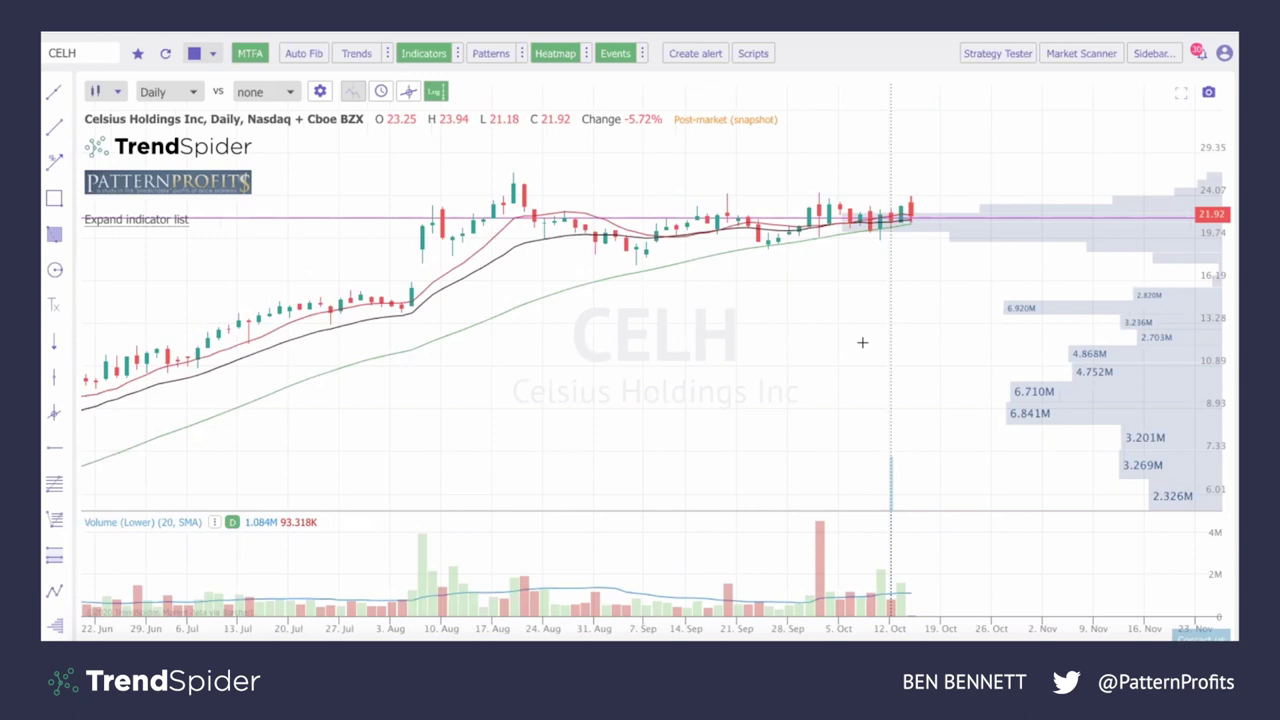
scroll(766, 281, "down", 5)
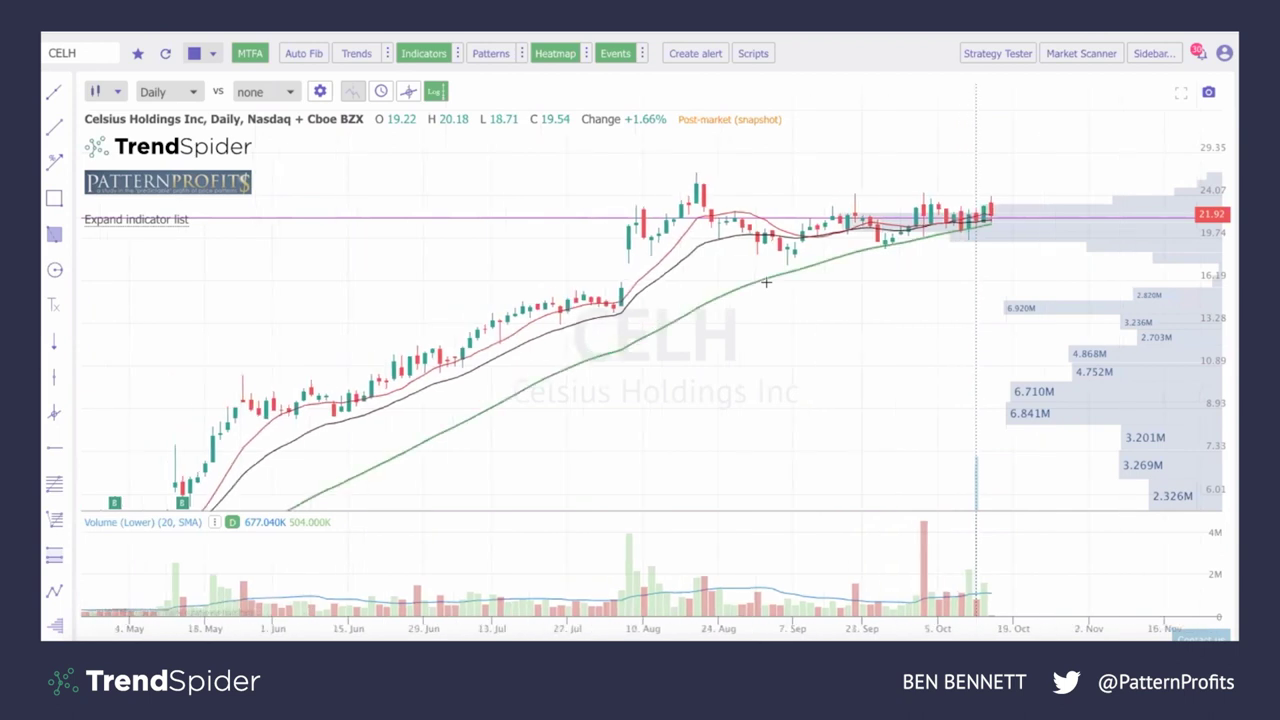
scroll(731, 280, "up", 1)
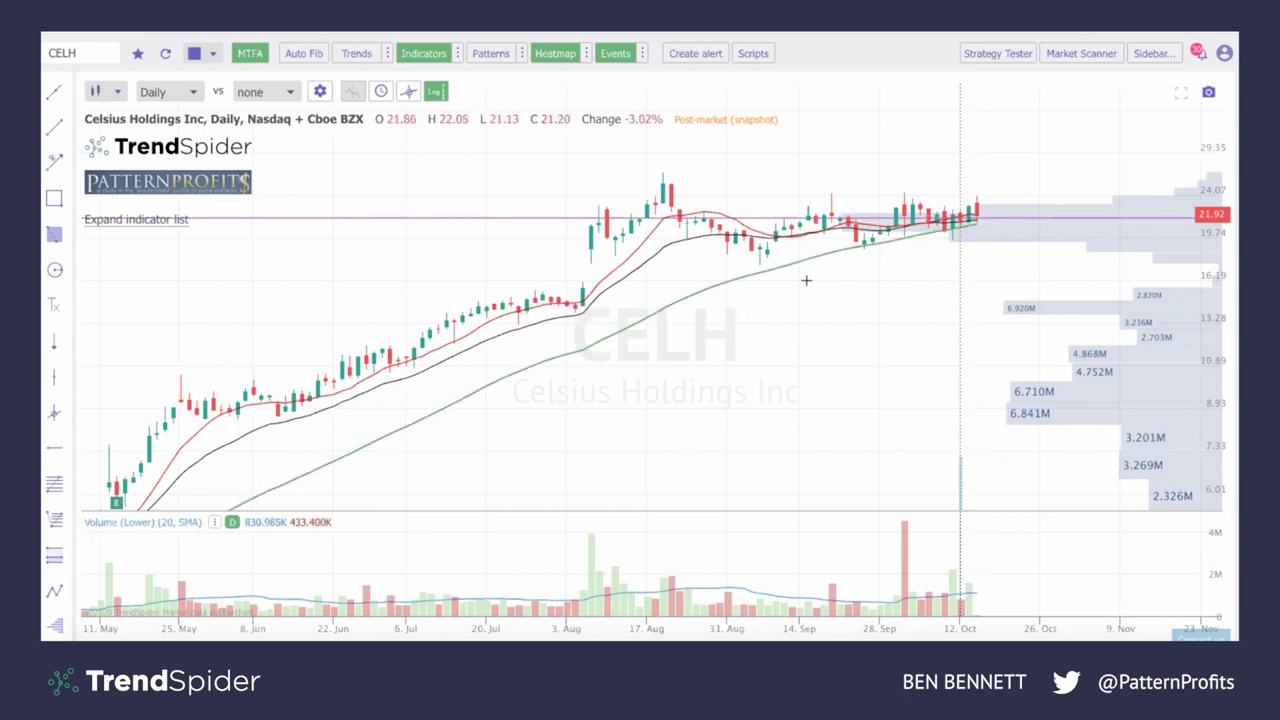
scroll(806, 281, "down", 1)
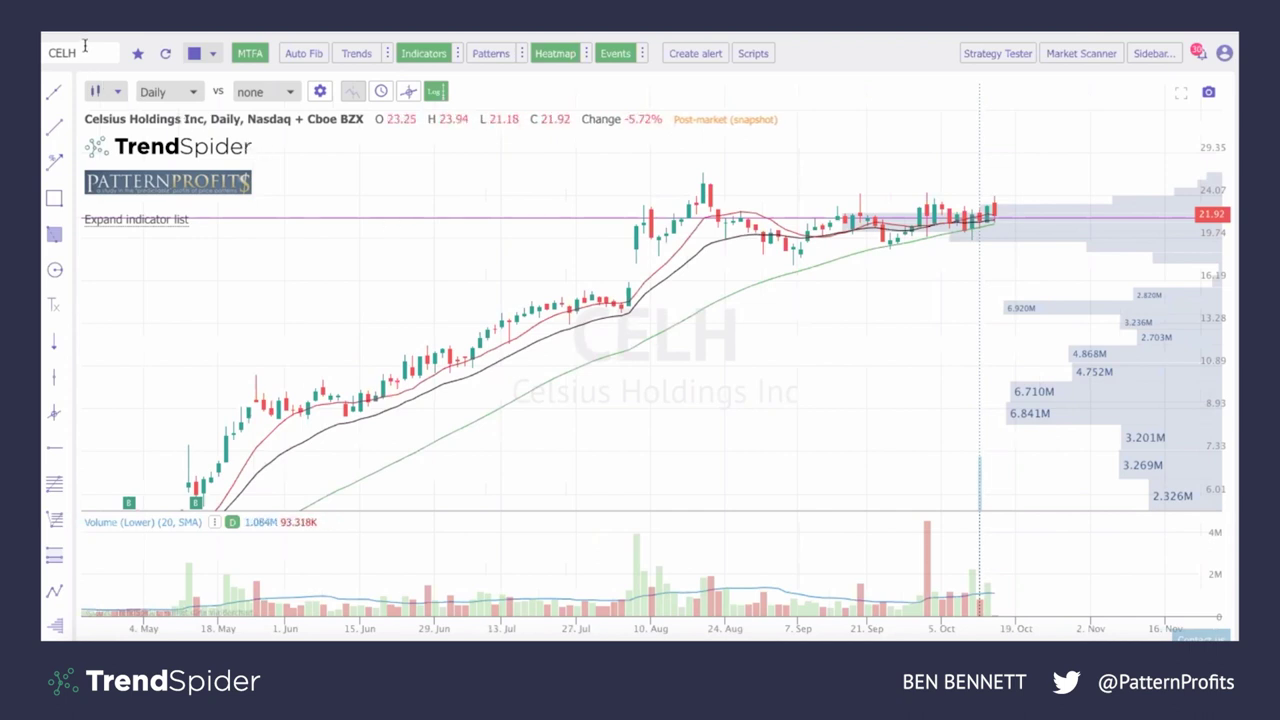
Switch the chart to Growgeneration Corp (GRWG)
key("Return")
type("grwg")
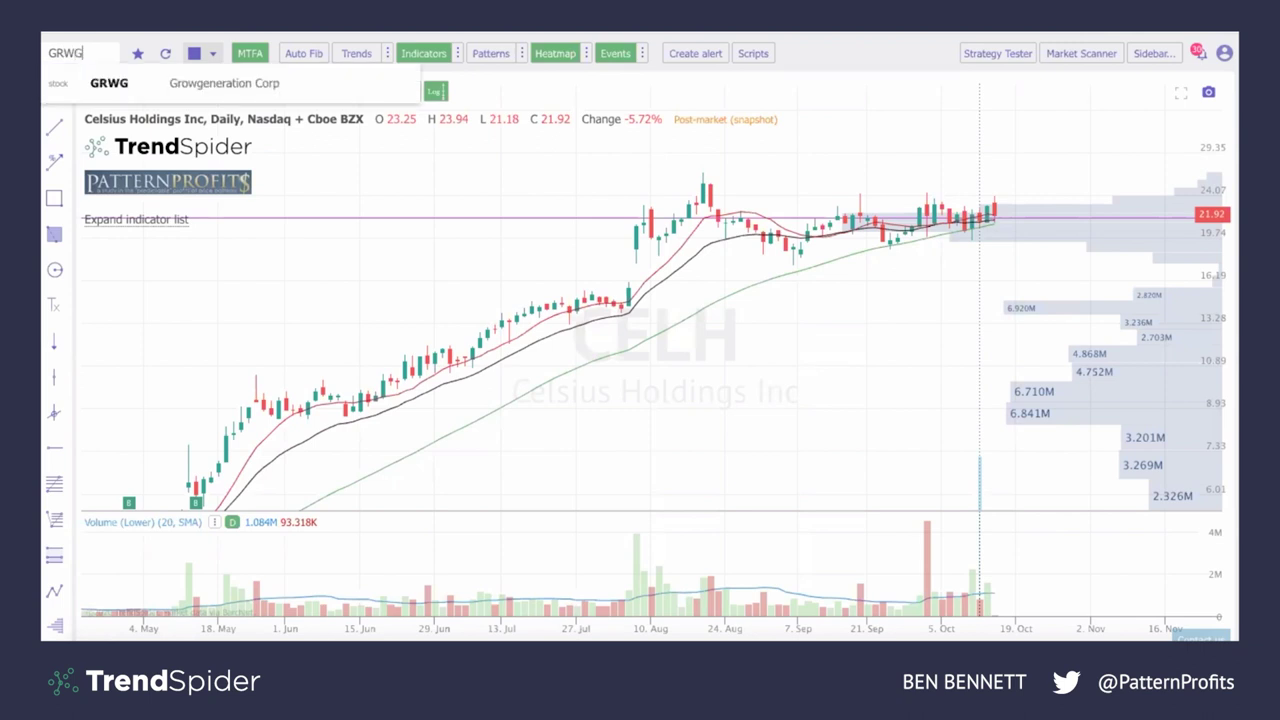
left_click(145, 84)
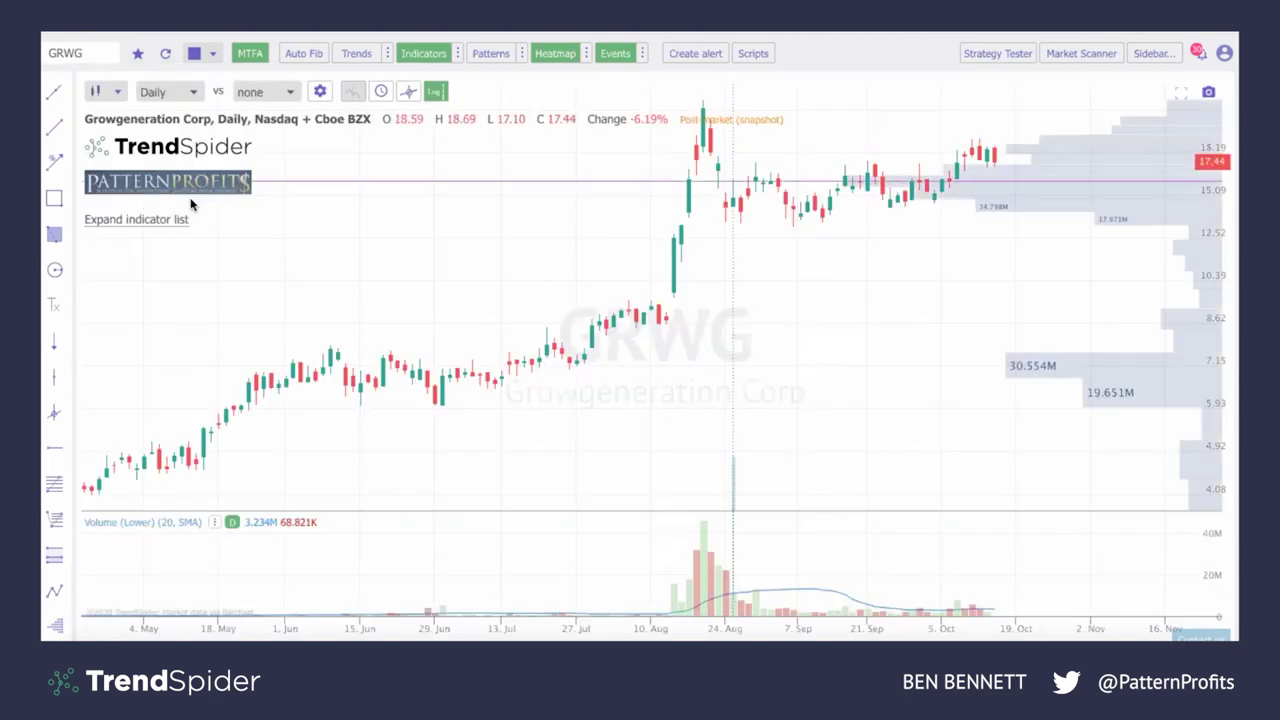
Expand the indicator list and show the Alphatrends Anchored VWAPs for the highest high and lowest low on the daily timeframe
left_click(143, 220)
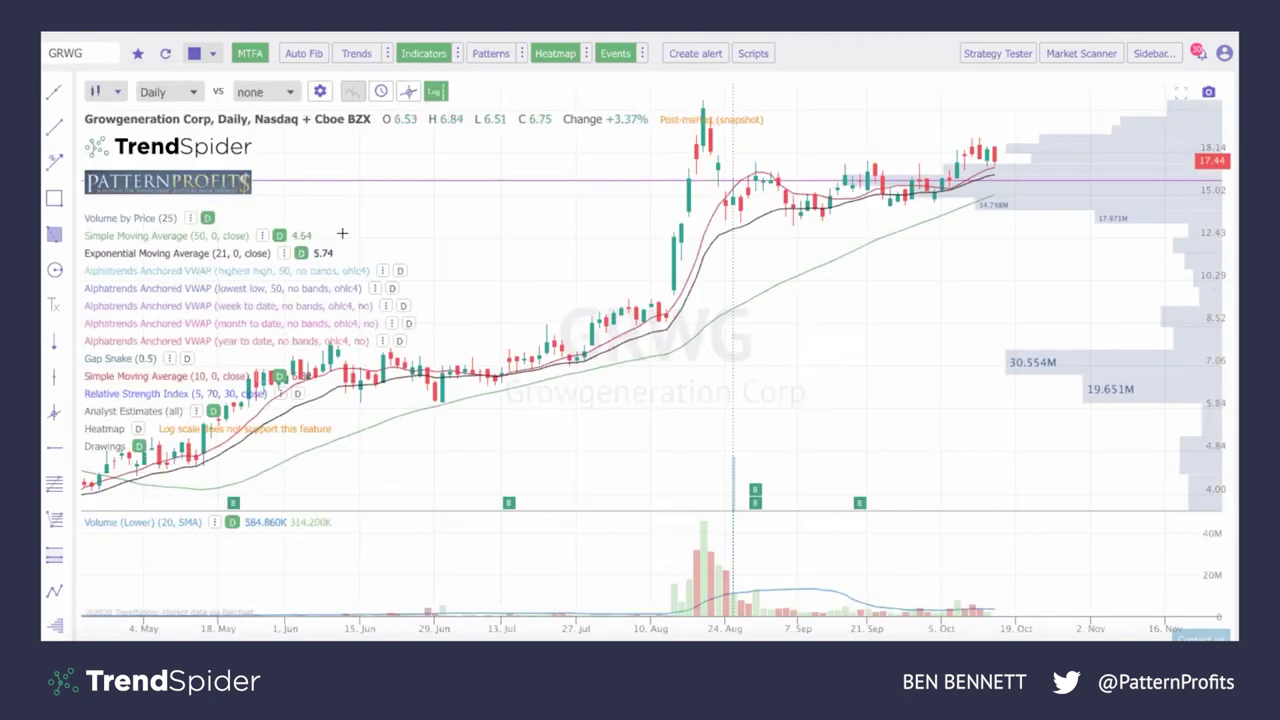
left_click(399, 272)
left_click(393, 287)
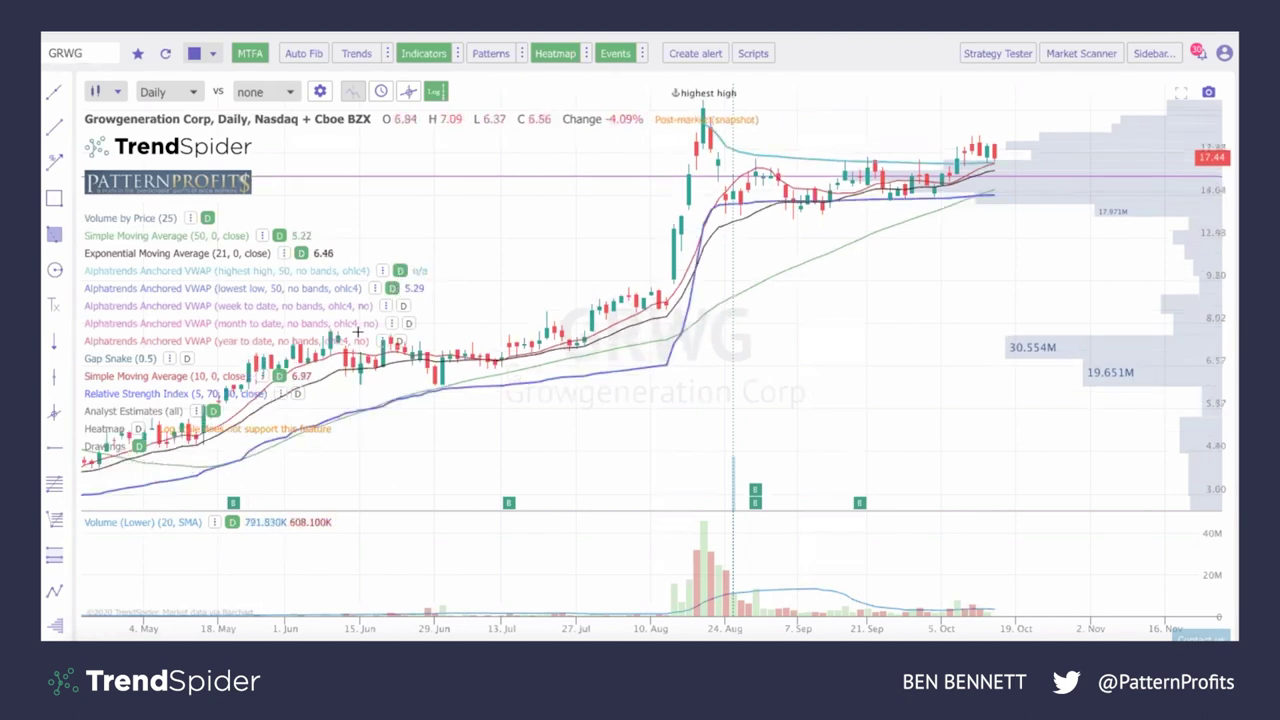
Hide the 10-period simple, 21-period exponential and 50-period simple moving averages, and collapse the indicator list
left_click(279, 376)
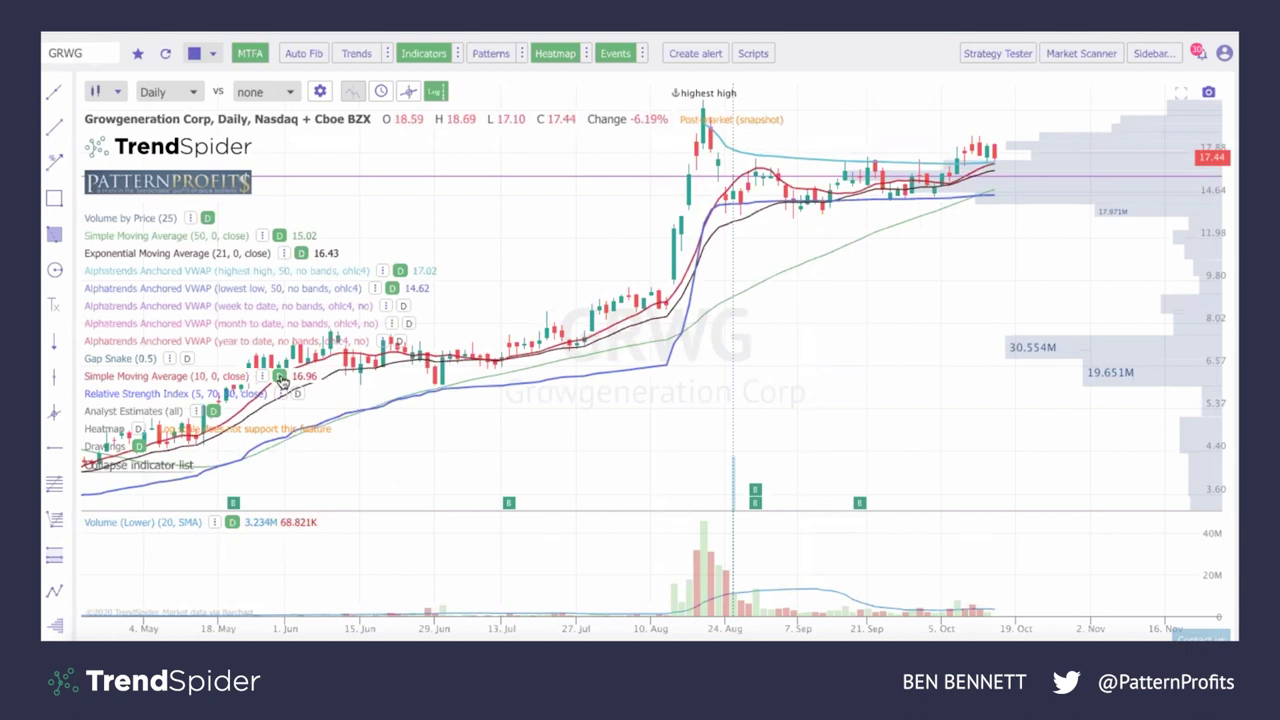
left_click(300, 253)
left_click(280, 236)
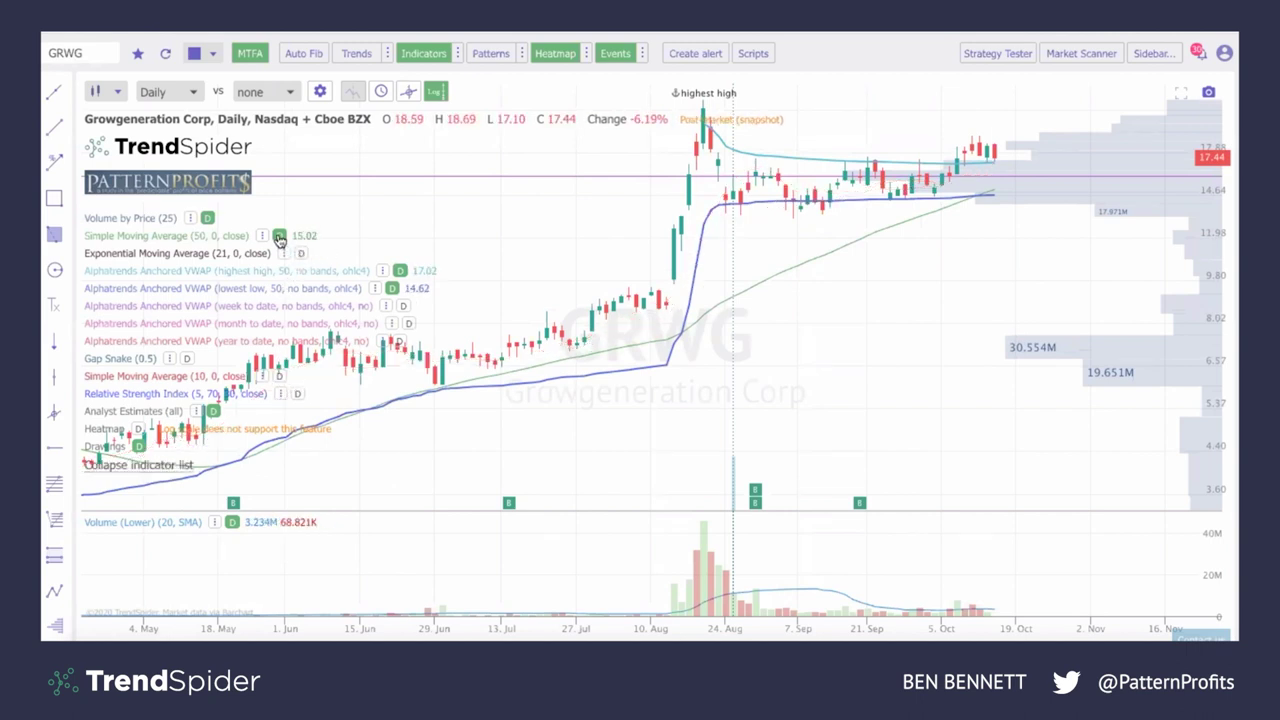
left_click(118, 468)
Examine GRWG's August to October price action against the highest-high and lowest-low anchored VWAPs at different time and price scales
left_click_drag(1204, 270, 1189, 260)
left_click_drag(1066, 283, 955, 389)
scroll(956, 388, "up", 4)
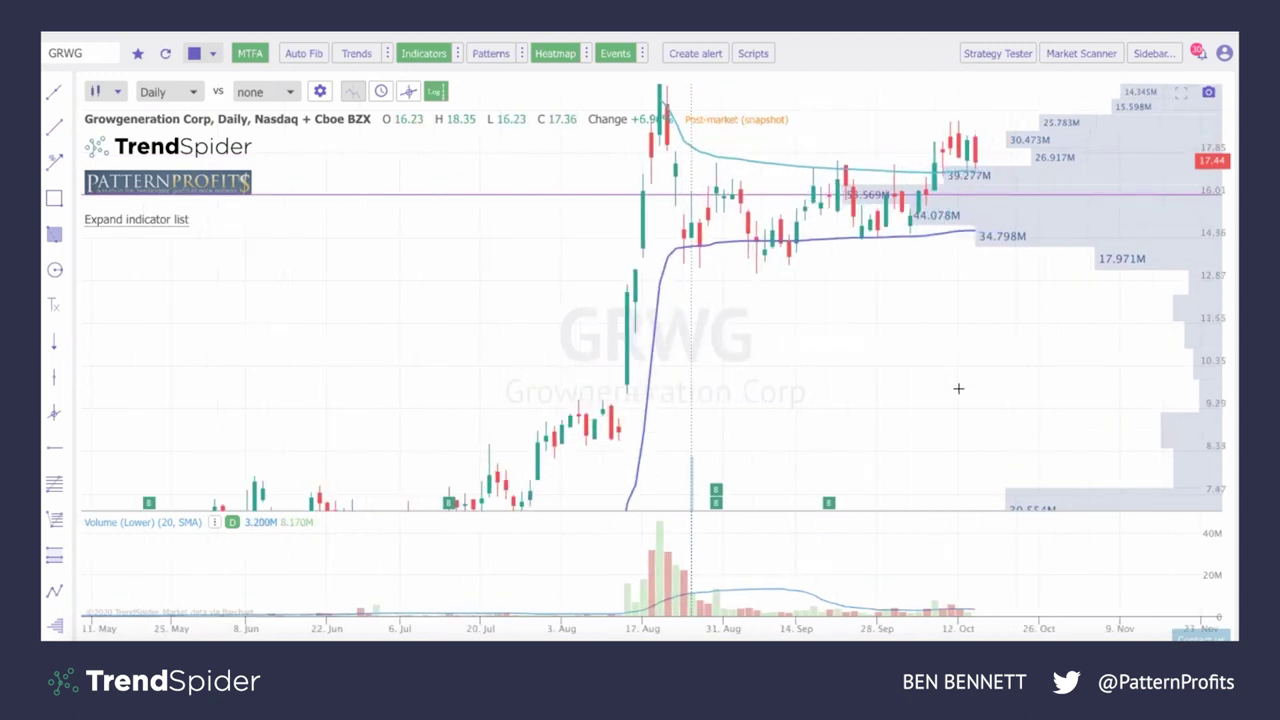
scroll(958, 388, "up", 1)
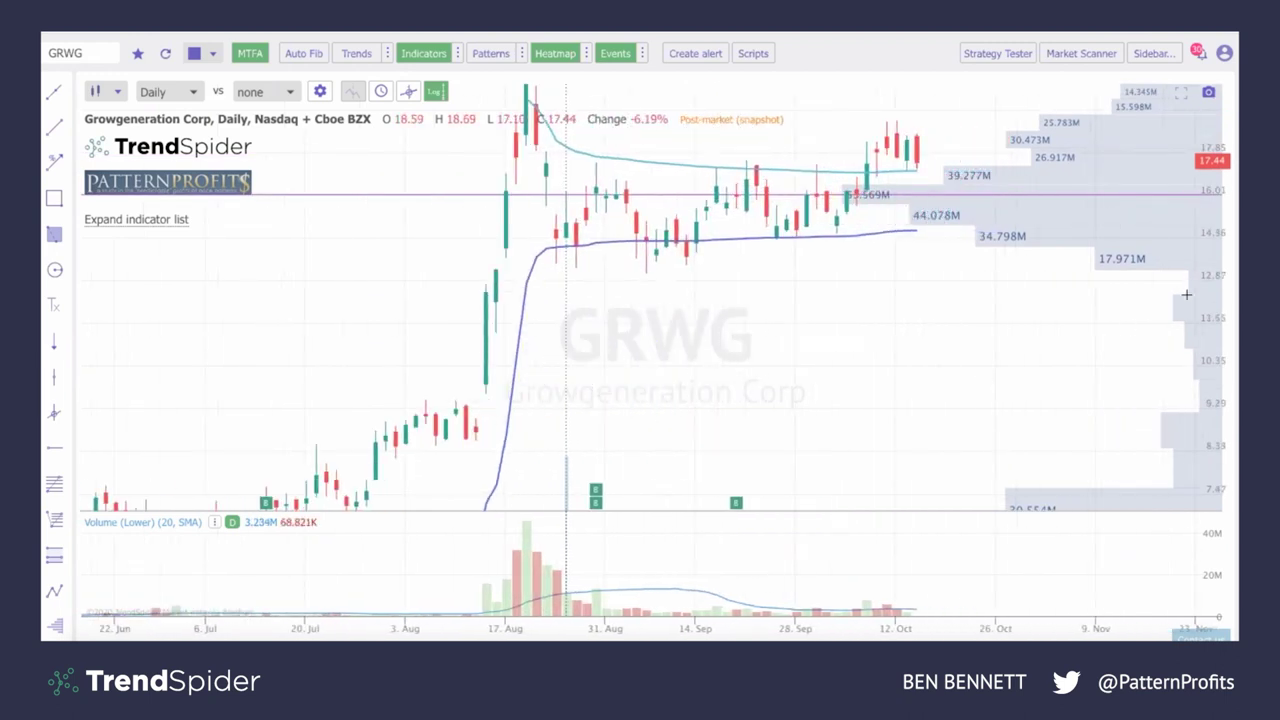
scroll(1199, 289, "down", 3)
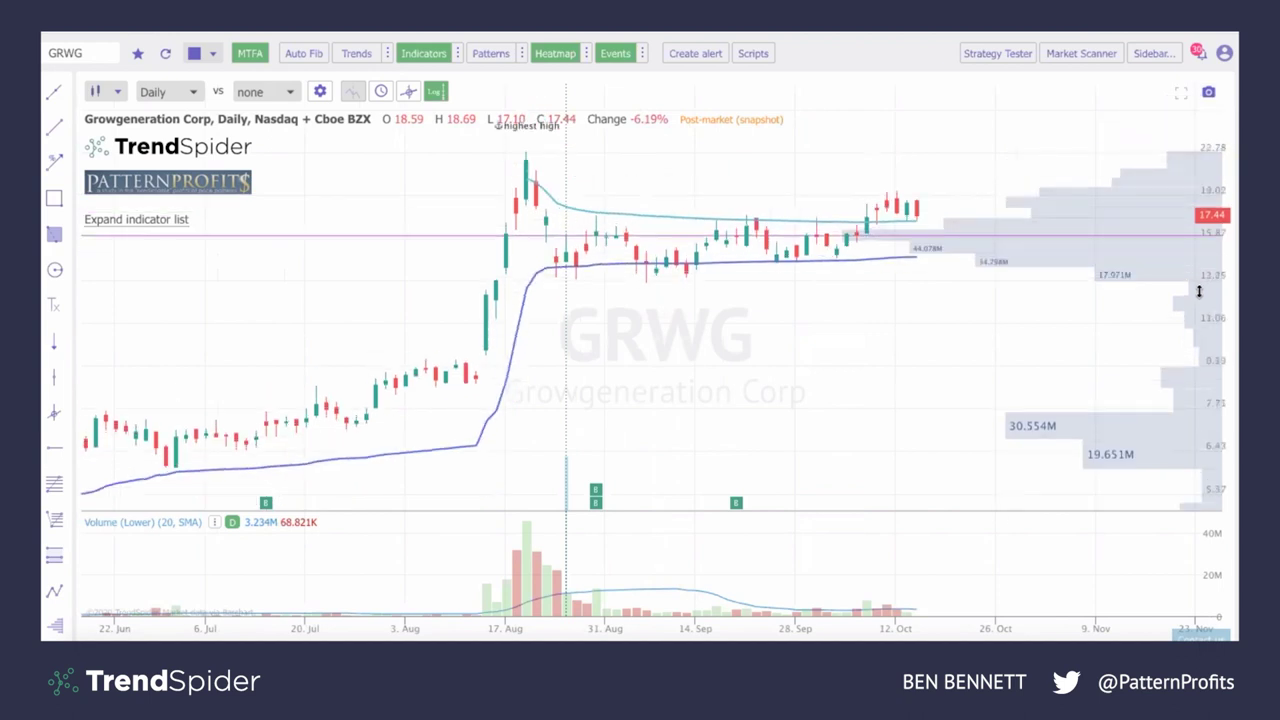